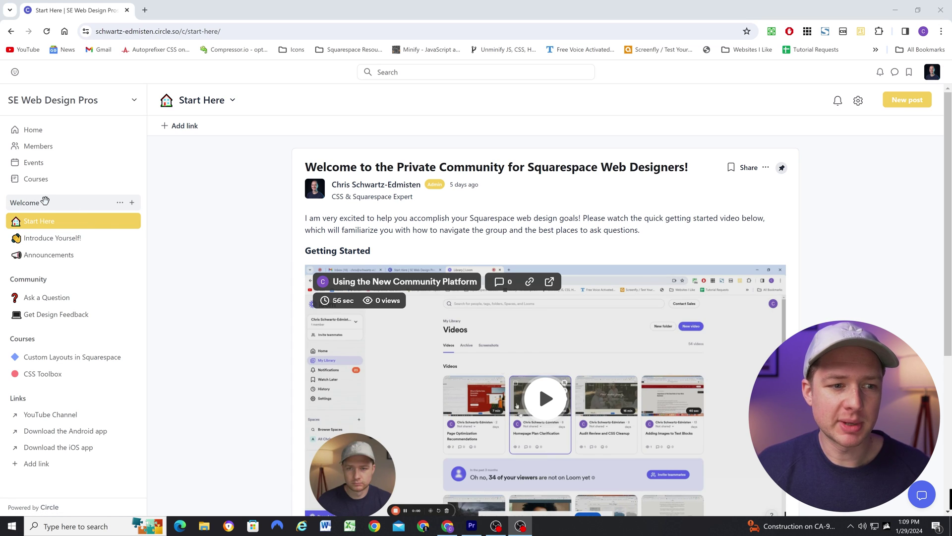
# Collapse and re-expand the Welcome group of spaces in the sidebar, twice
pyautogui.click(45, 202)
pyautogui.click(45, 201)
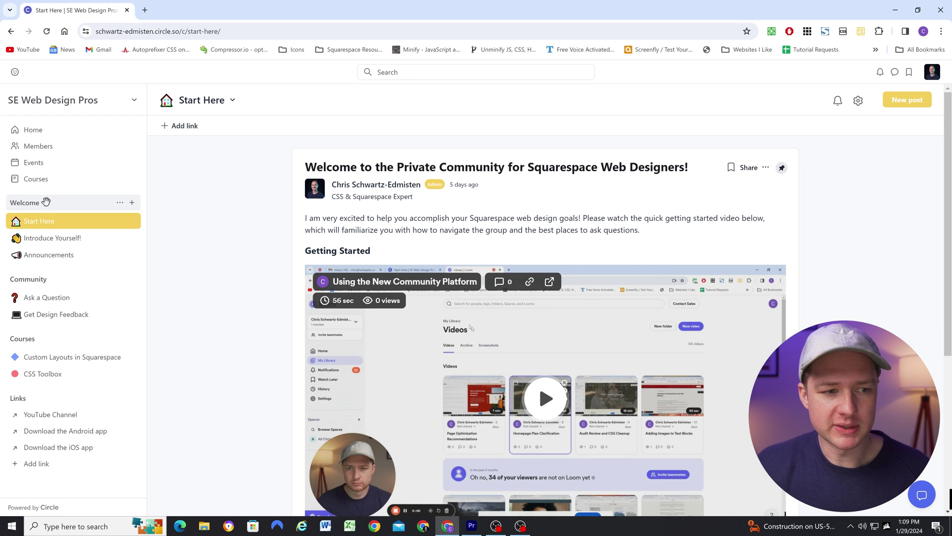
pyautogui.click(45, 202)
pyautogui.click(46, 202)
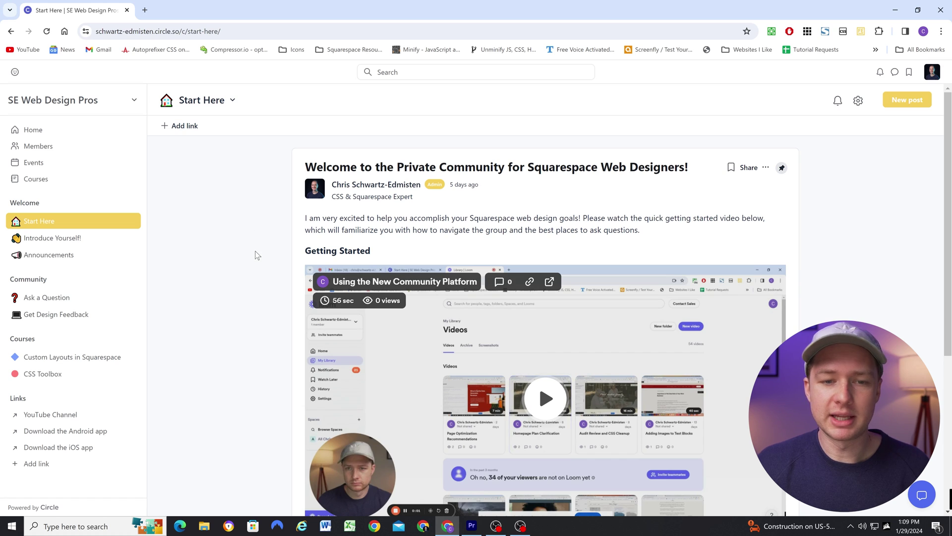
# Scroll through the Start Here welcome post, then open the Introduce Yourself! space
pyautogui.scroll(-2, 257, 255)
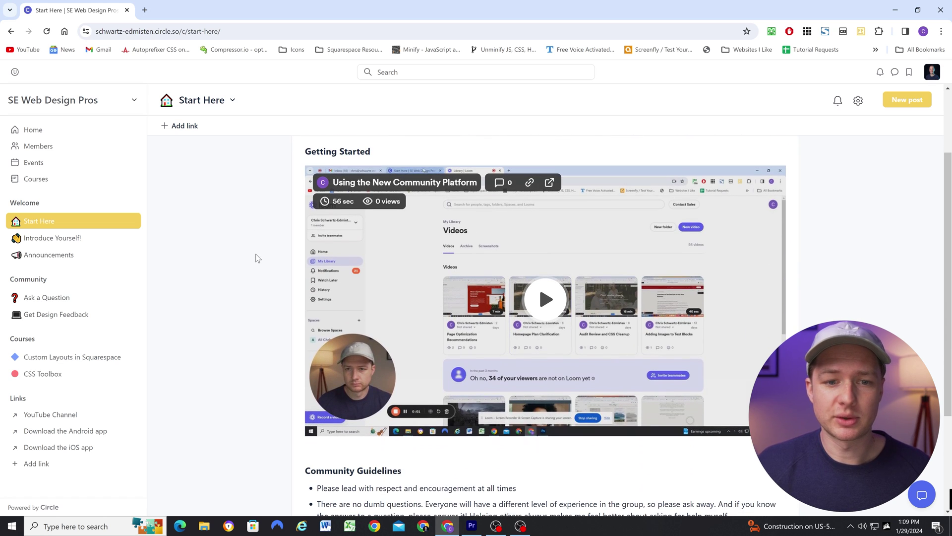
pyautogui.scroll(1, 258, 253)
pyautogui.scroll(-1, 257, 249)
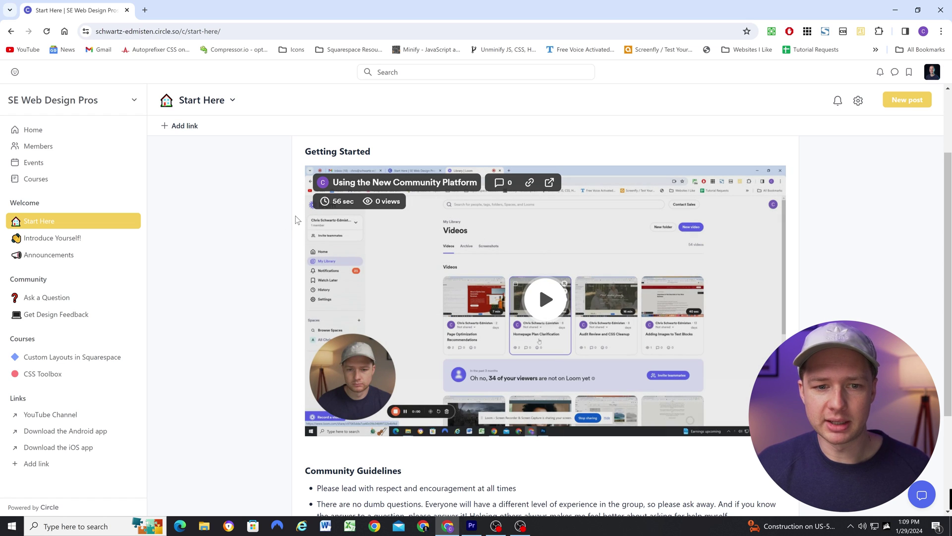
pyautogui.scroll(-3, 285, 228)
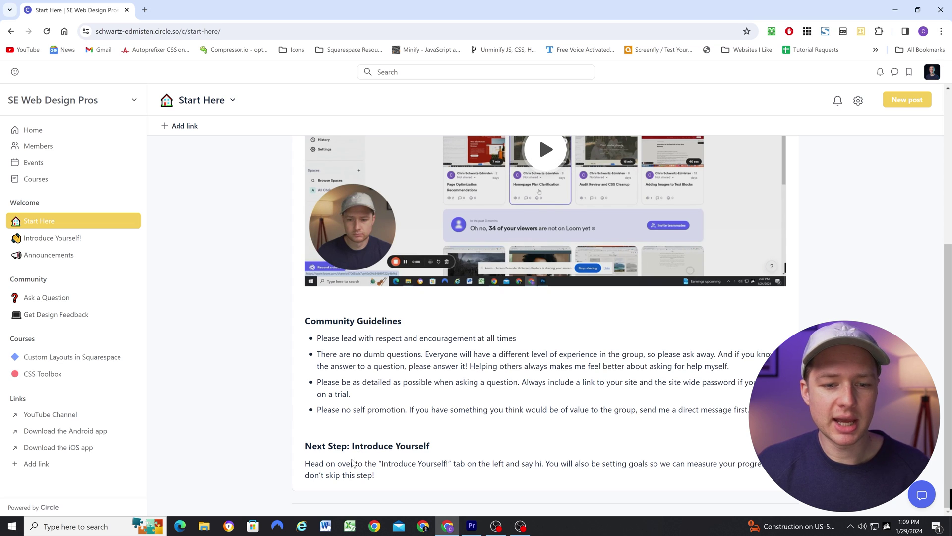
pyautogui.click(55, 241)
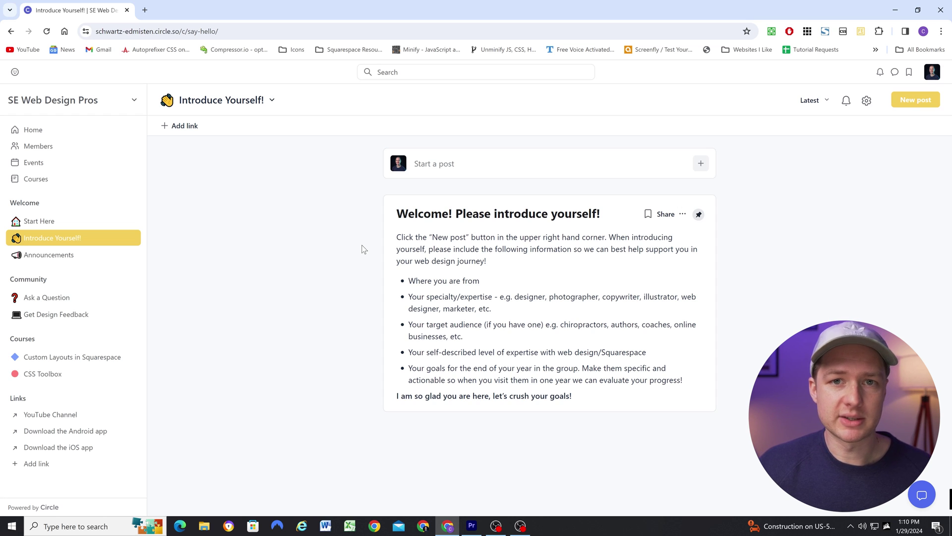
# Open the Announcements space and view its Options from the space title menu
pyautogui.click(70, 255)
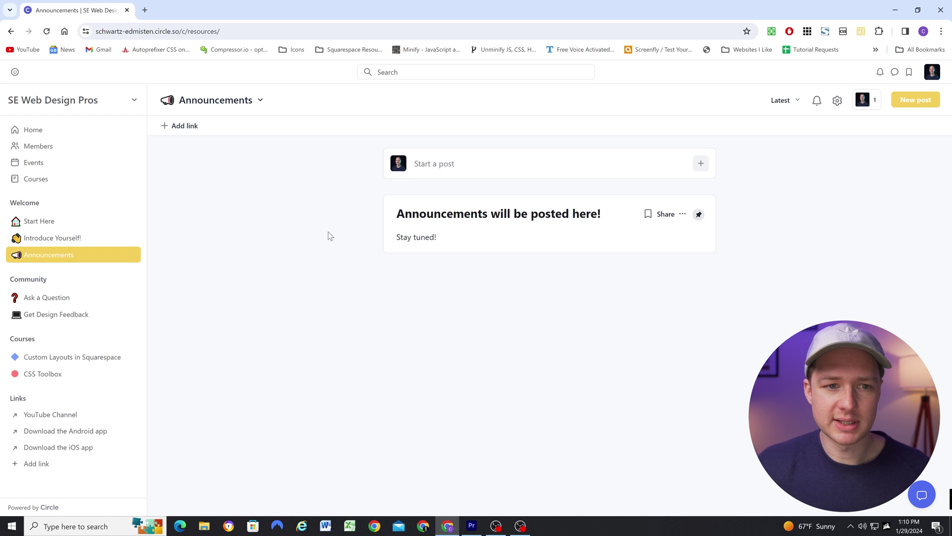
pyautogui.click(249, 103)
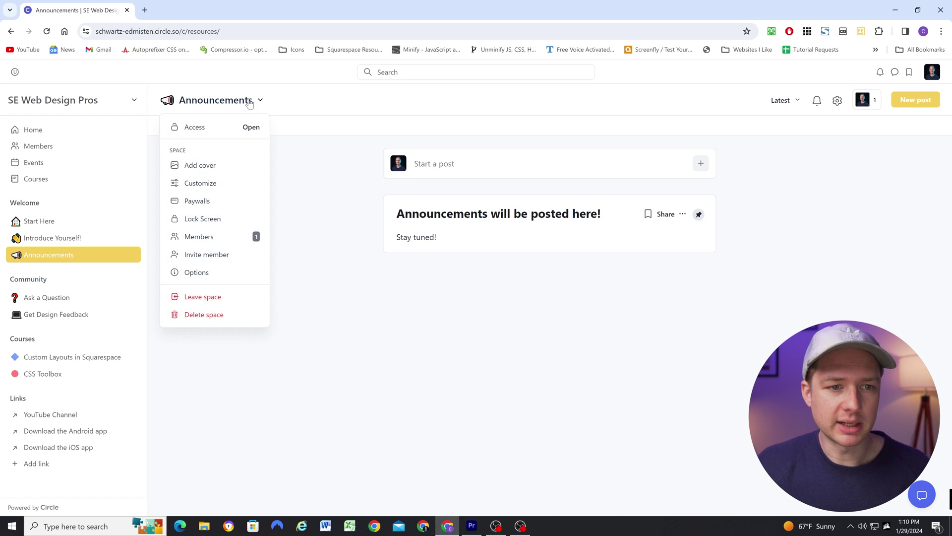
pyautogui.click(222, 272)
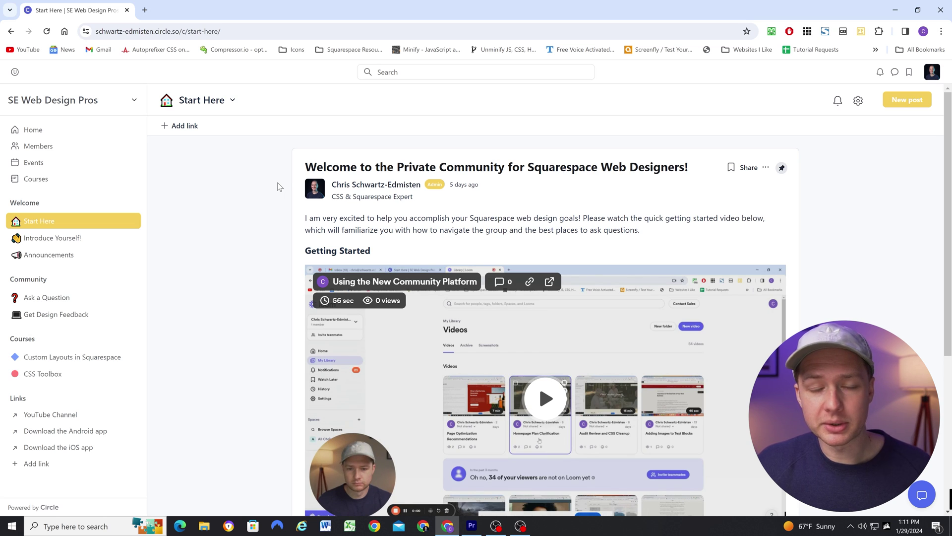
# Visit the Home feed, then go back to the Start Here space
pyautogui.click(40, 130)
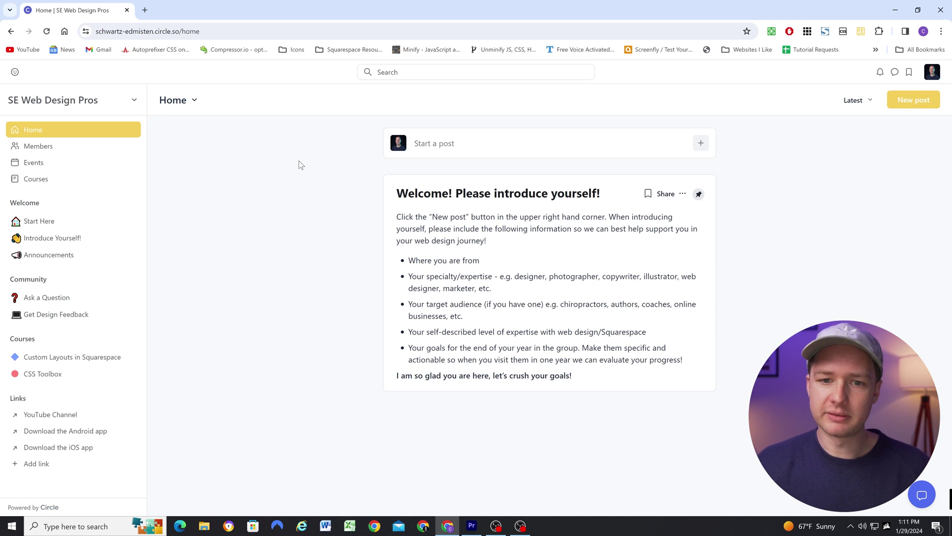
pyautogui.hotkey('alt', 'Left')
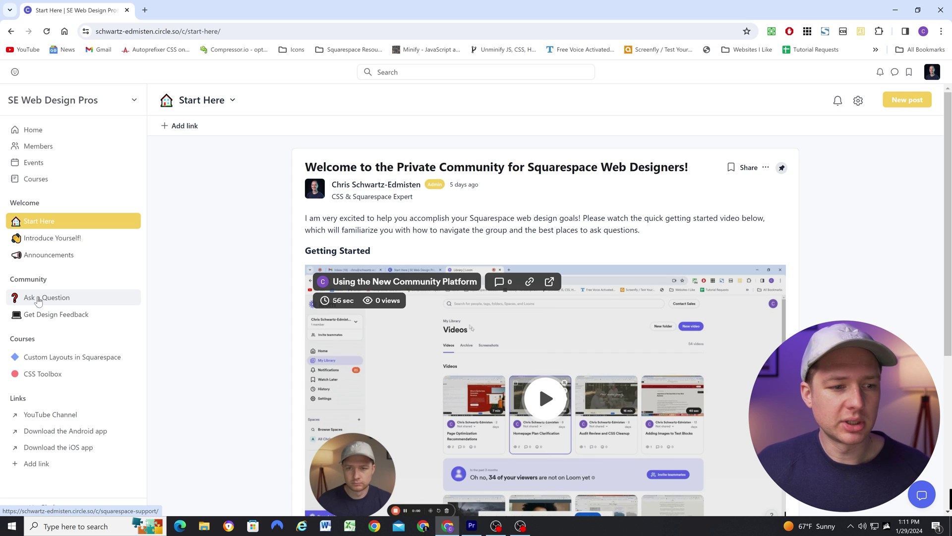
pyautogui.click(39, 299)
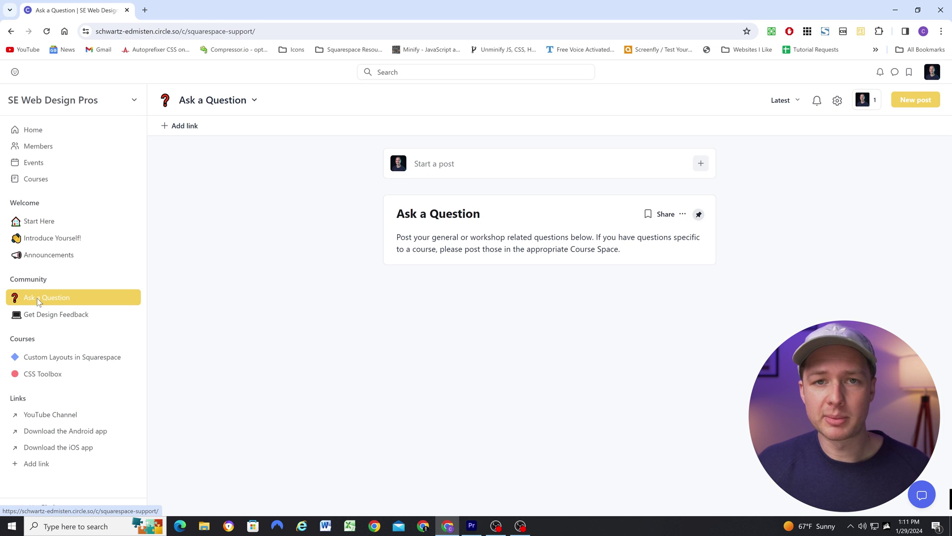
pyautogui.click(34, 315)
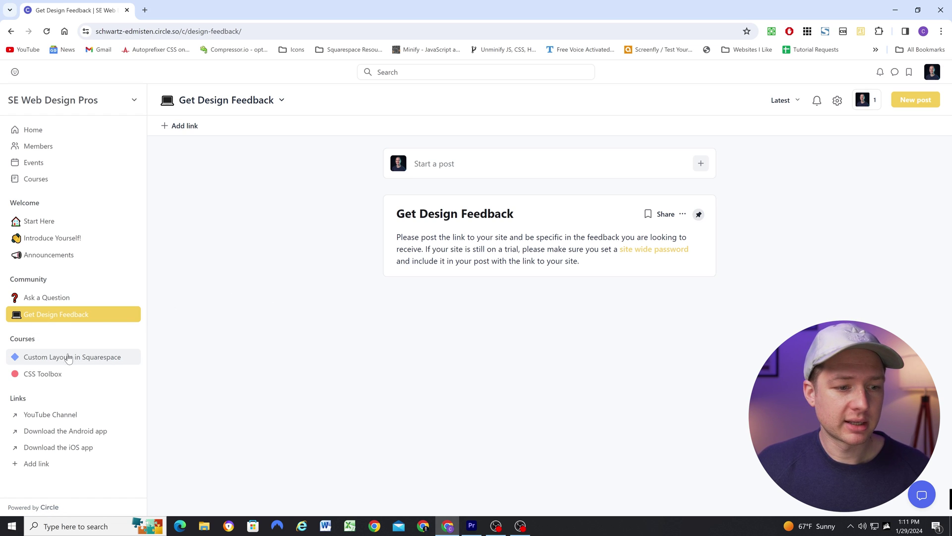
pyautogui.click(38, 359)
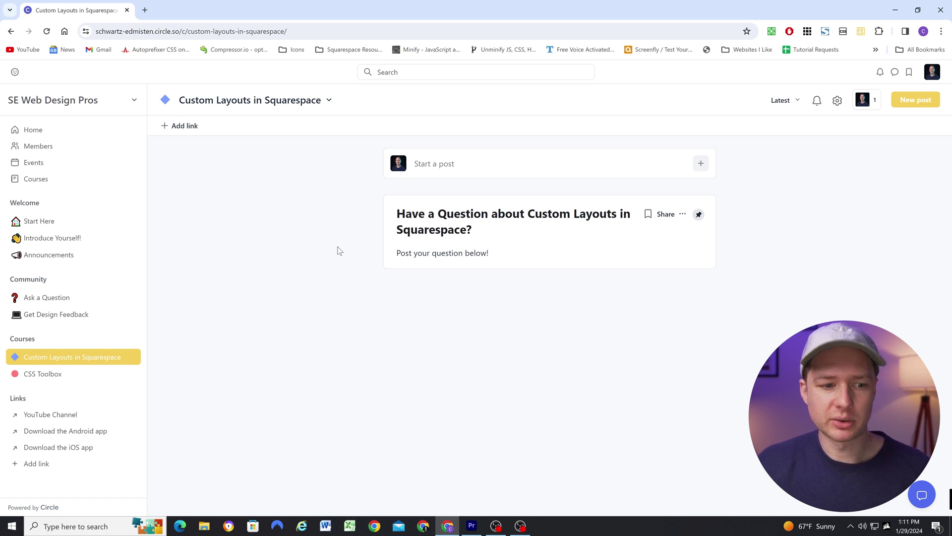
pyautogui.click(47, 375)
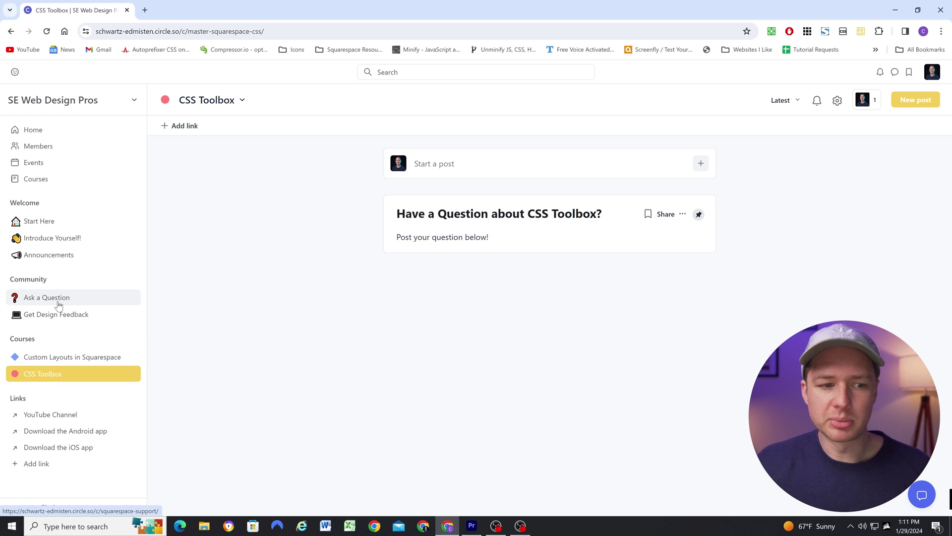
pyautogui.click(57, 300)
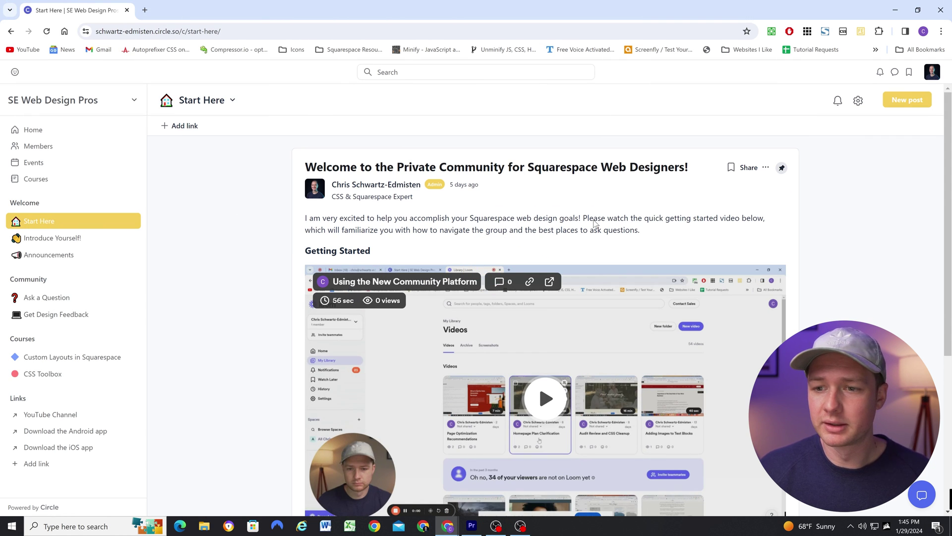
# Bookmark the Start Here welcome post and check it in the Bookmarks panel
pyautogui.click(730, 168)
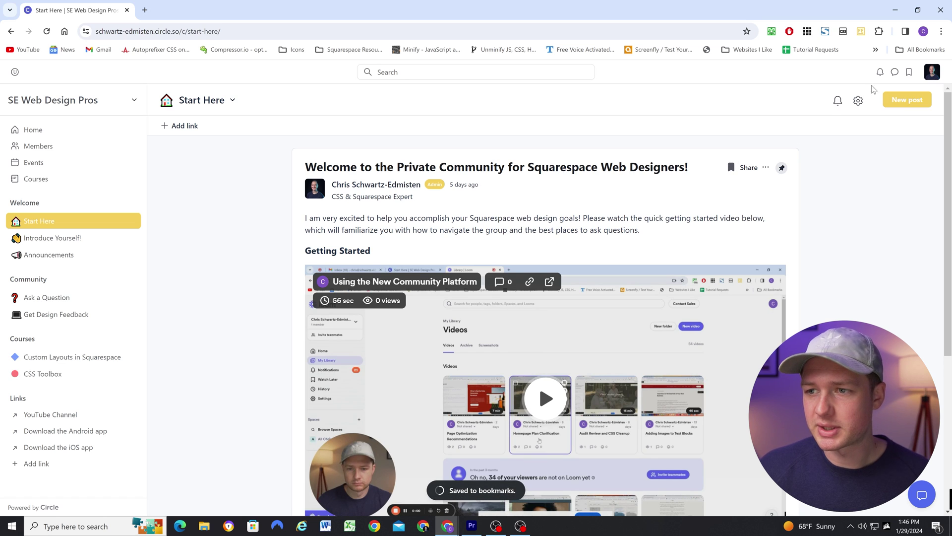
pyautogui.click(912, 74)
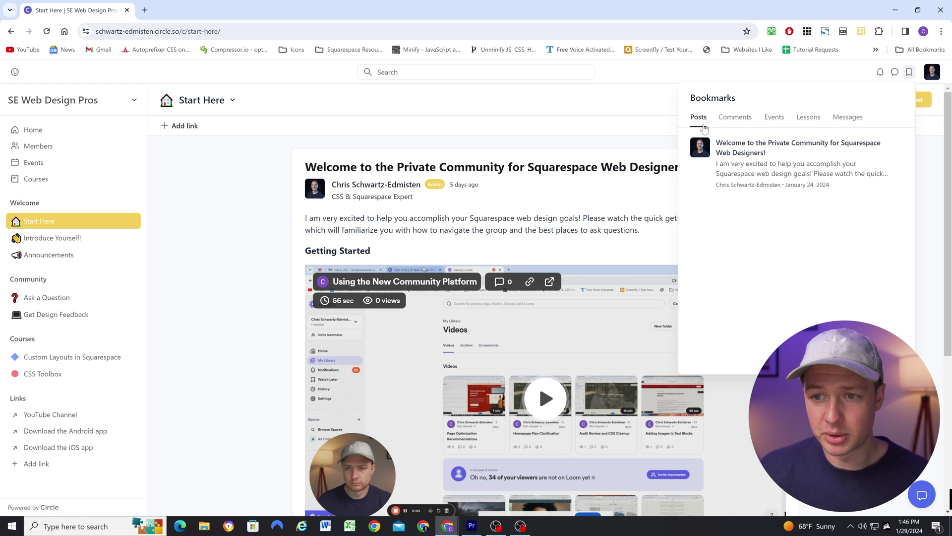
pyautogui.click(248, 228)
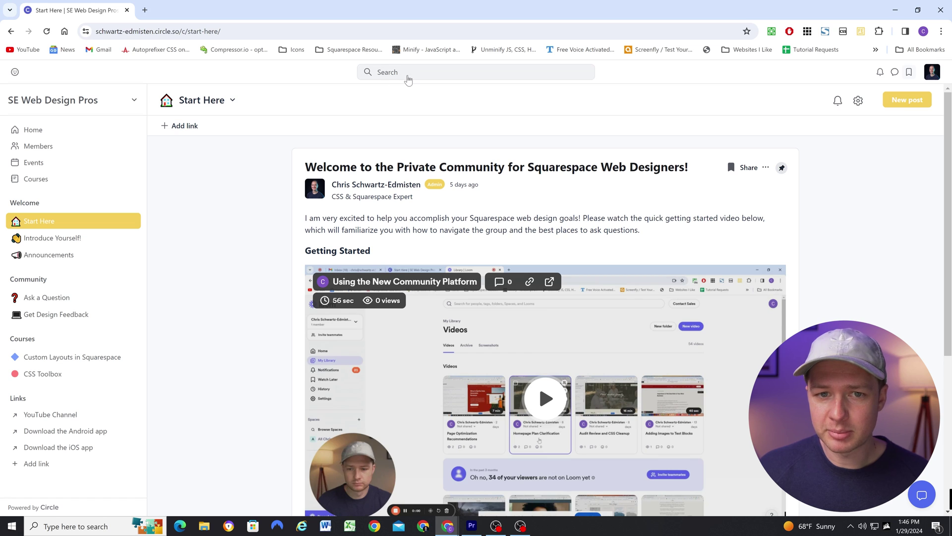
# Search the community for 'welcome'
pyautogui.click(408, 79)
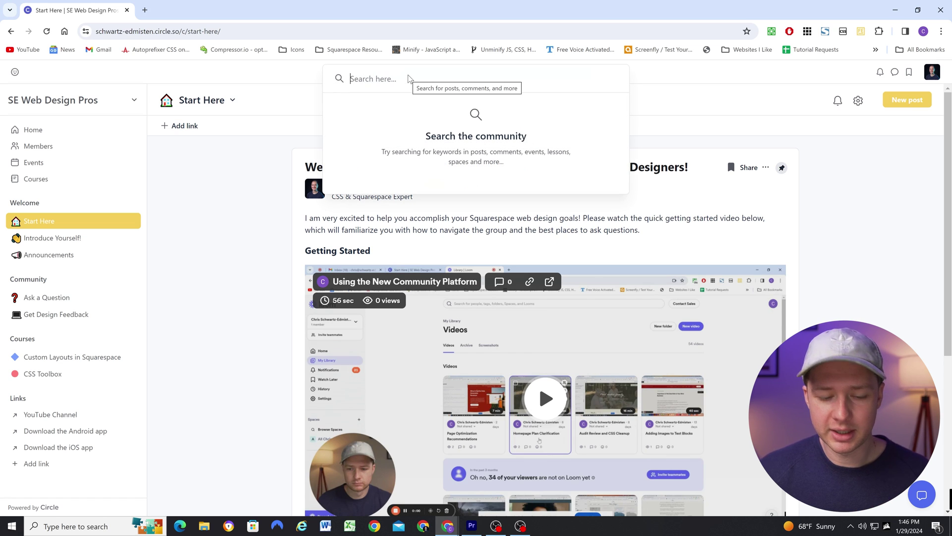
pyautogui.write('welcome')
pyautogui.press('Return')
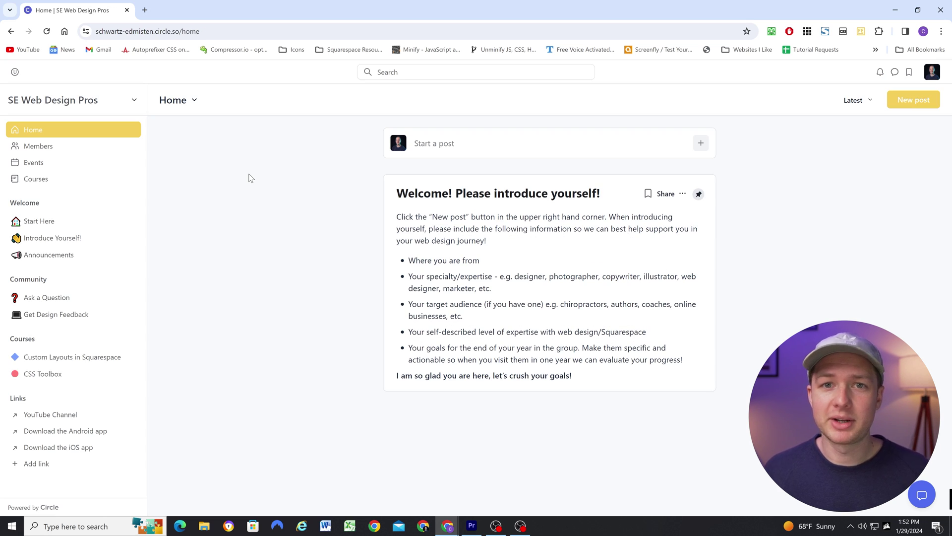
# Open Settings from the SE Web Design Pros menu and view the Weekly digest settings
pyautogui.click(87, 103)
pyautogui.click(66, 301)
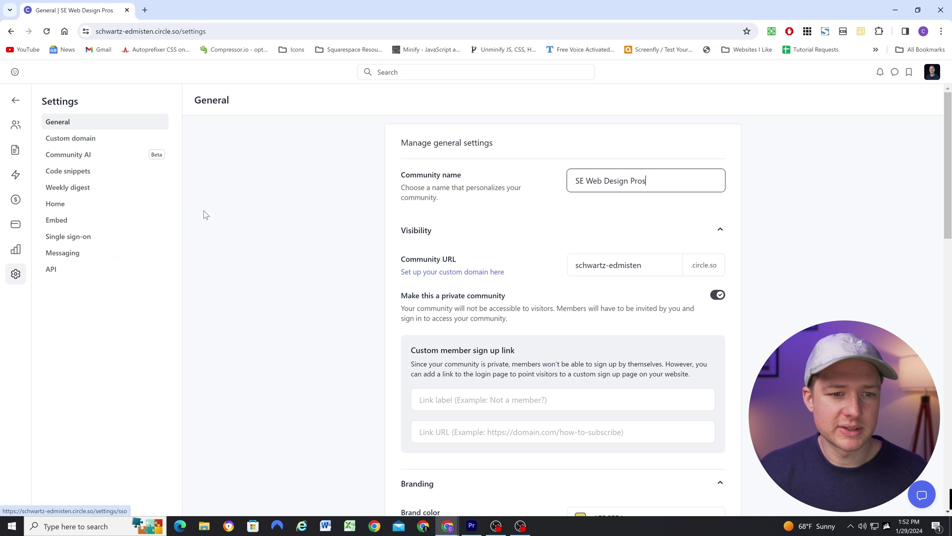
pyautogui.click(81, 192)
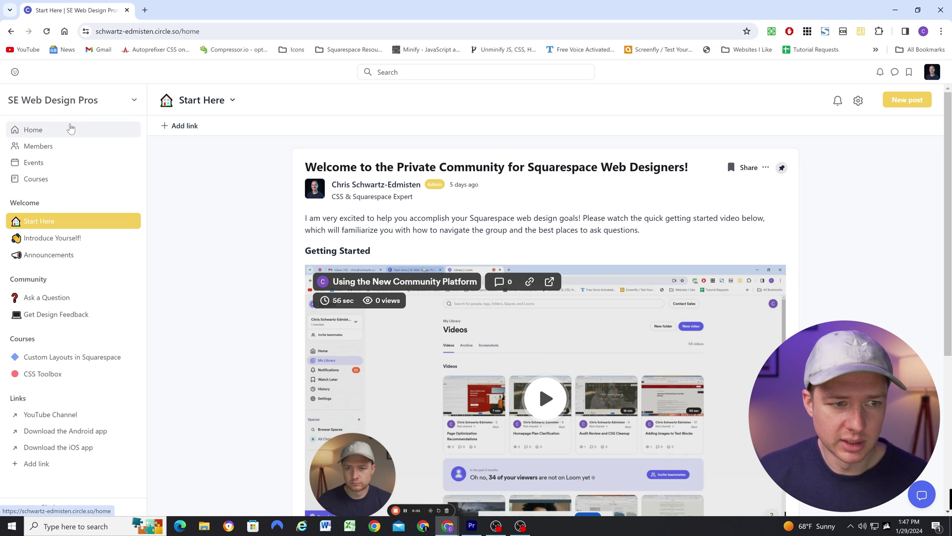
# Visit the Home feed, Members directory and Events page, then open Courses
pyautogui.click(70, 129)
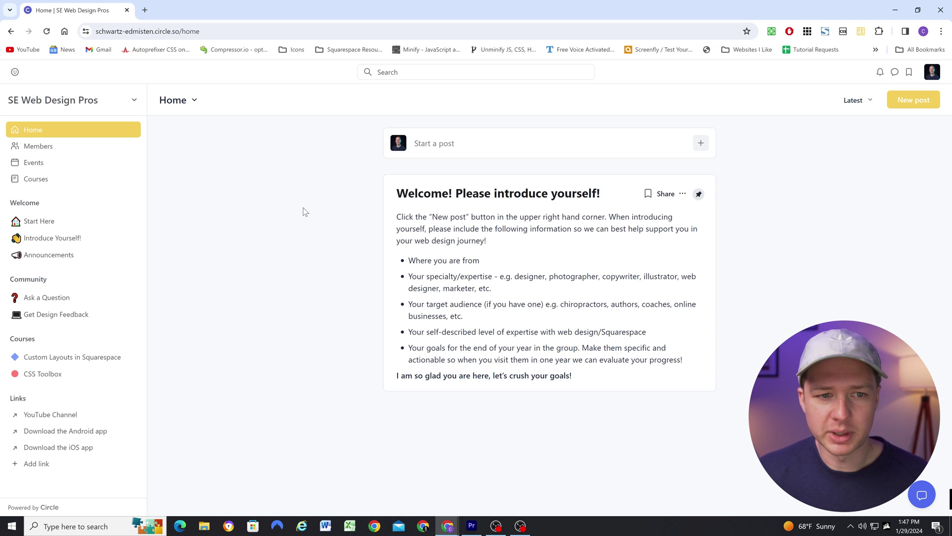
pyautogui.click(54, 149)
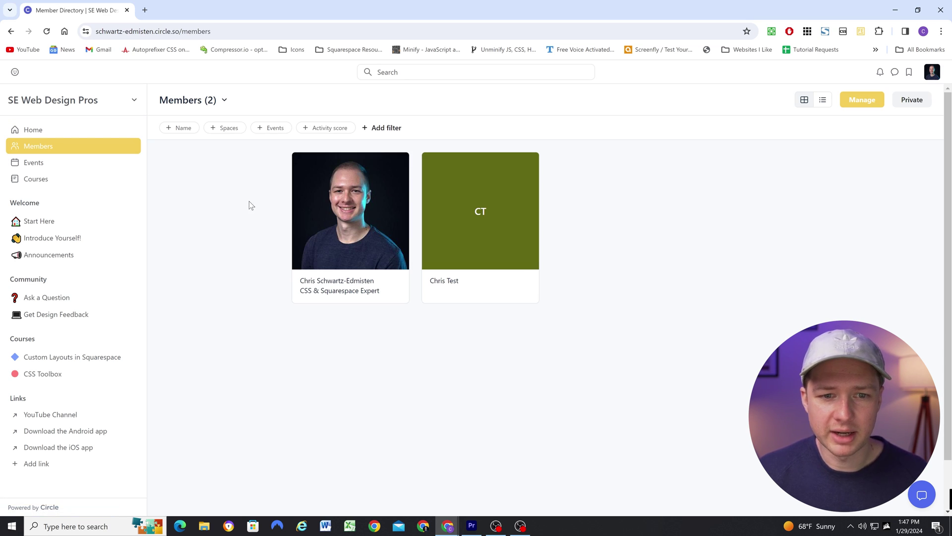
pyautogui.click(35, 164)
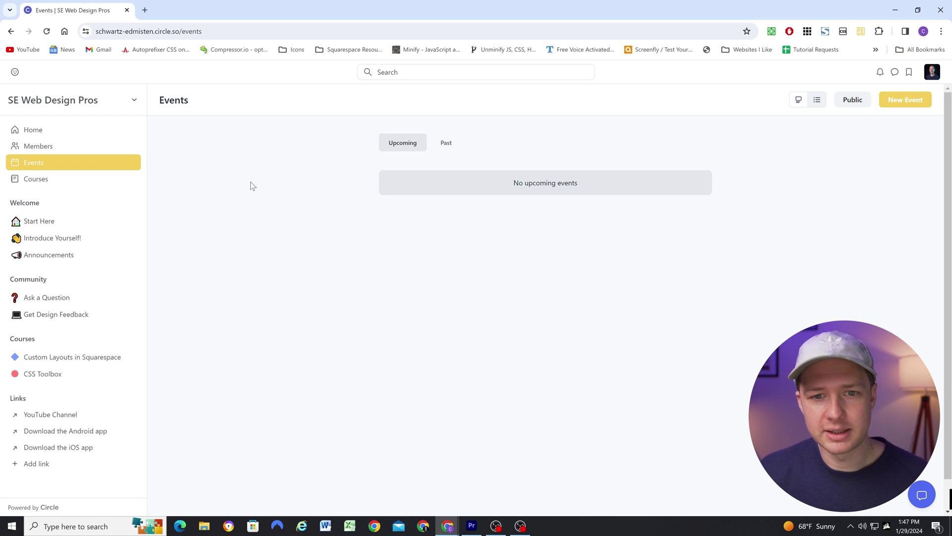
pyautogui.click(52, 180)
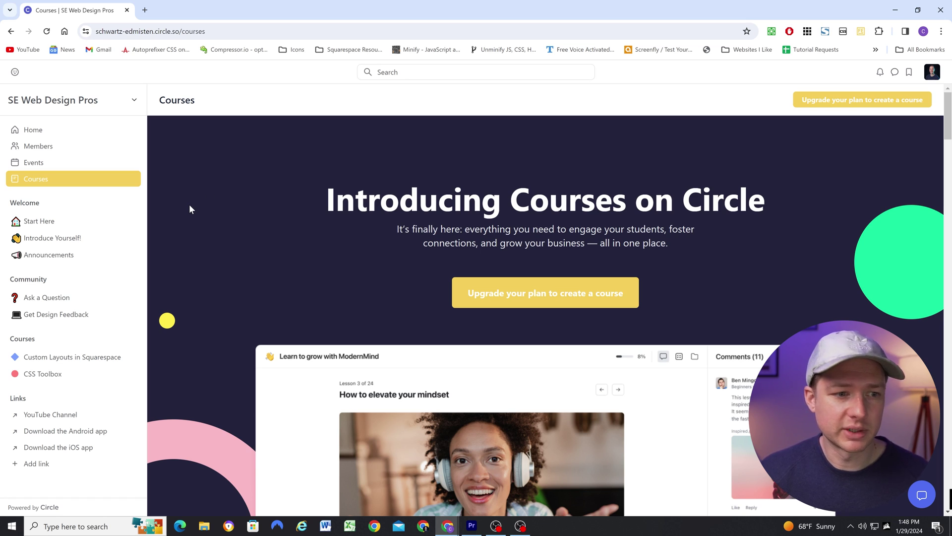
# Scroll the Squarespace Pages panel down to the Member Sites section
pyautogui.scroll(-1, 181, 224)
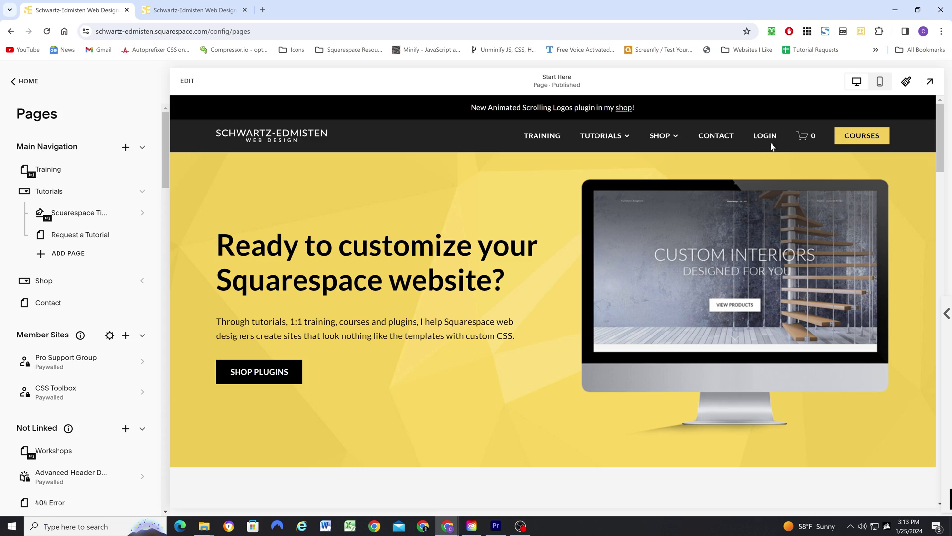
# Go through Courses and Workshops to the Advanced Header Design page's $49 and Pro Membership pricing cards
pyautogui.click(845, 133)
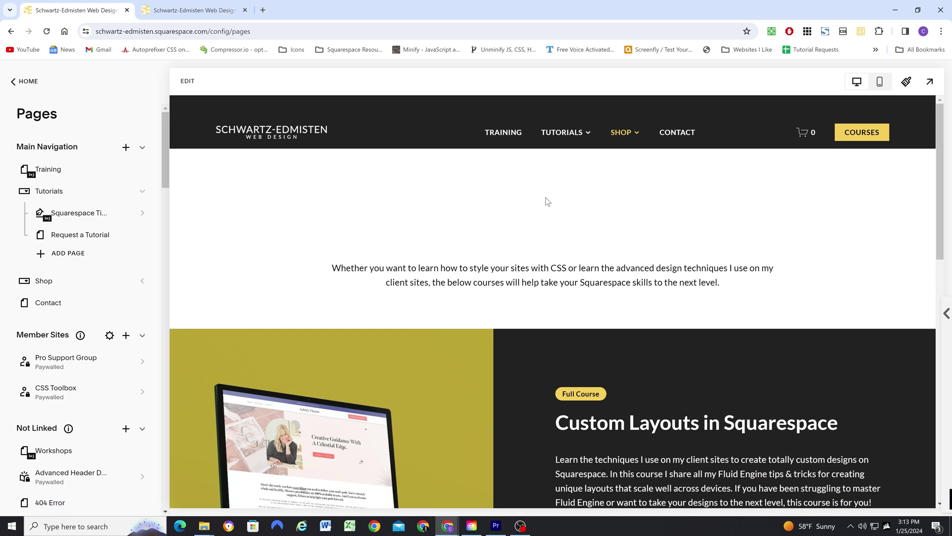
pyautogui.scroll(-4, 645, 278)
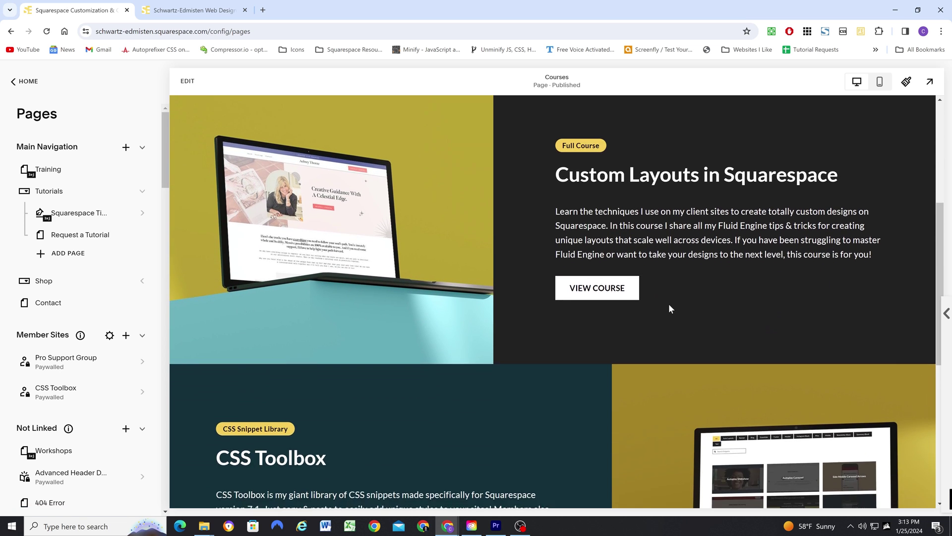
pyautogui.scroll(-5, 669, 308)
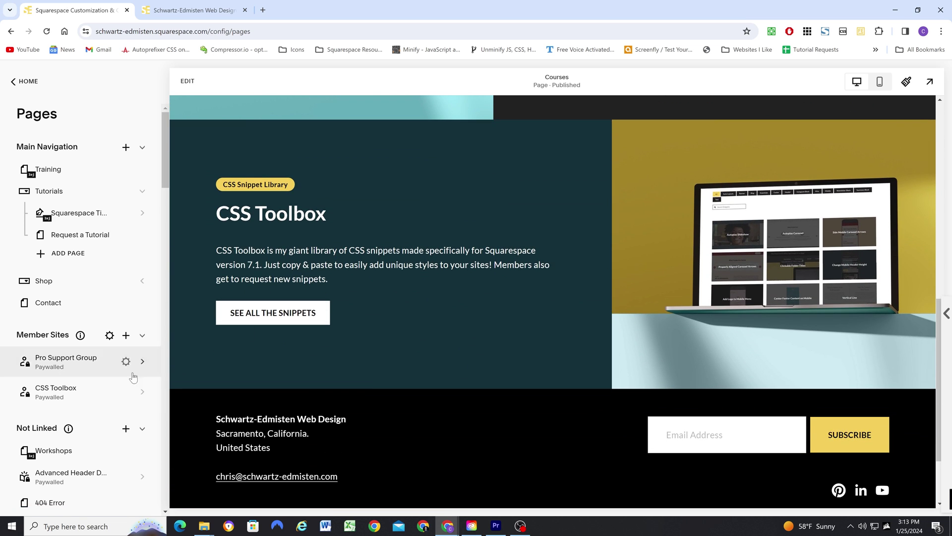
pyautogui.click(53, 451)
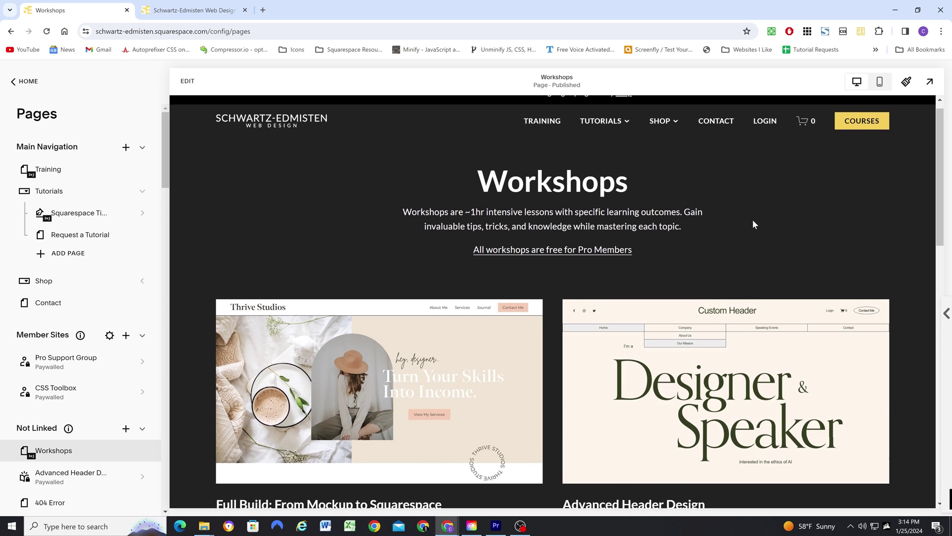
pyautogui.scroll(-10, 752, 219)
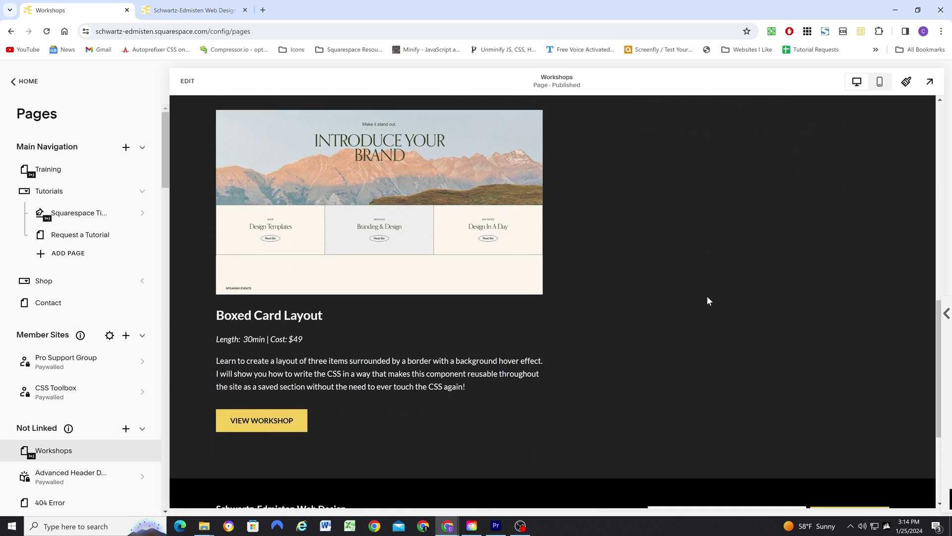
pyautogui.scroll(7, 707, 295)
pyautogui.click(653, 289)
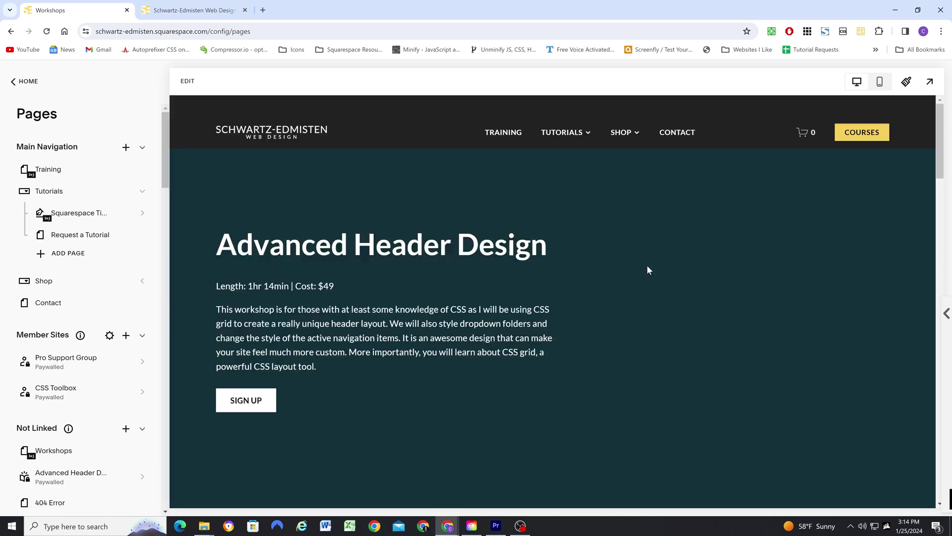
pyautogui.scroll(-6, 361, 321)
pyautogui.scroll(-18, 471, 349)
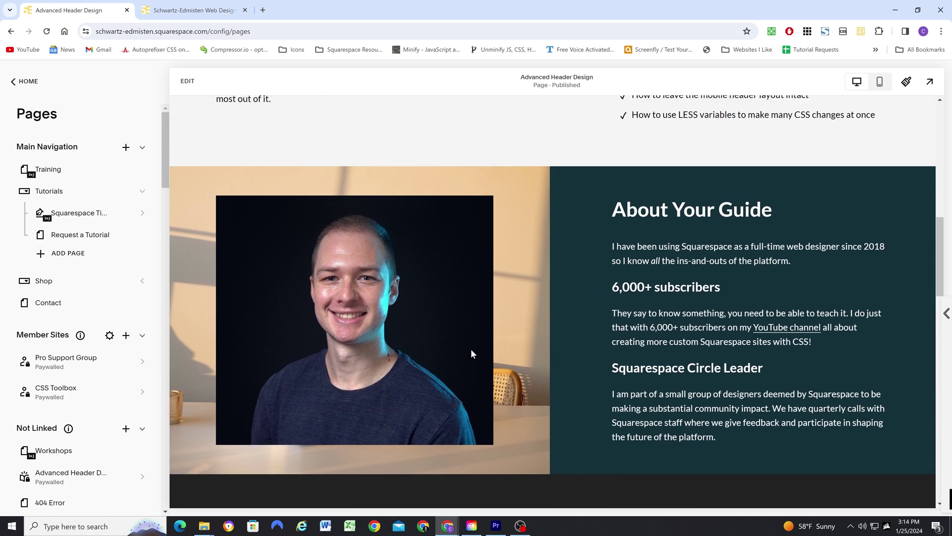
pyautogui.scroll(-5, 473, 348)
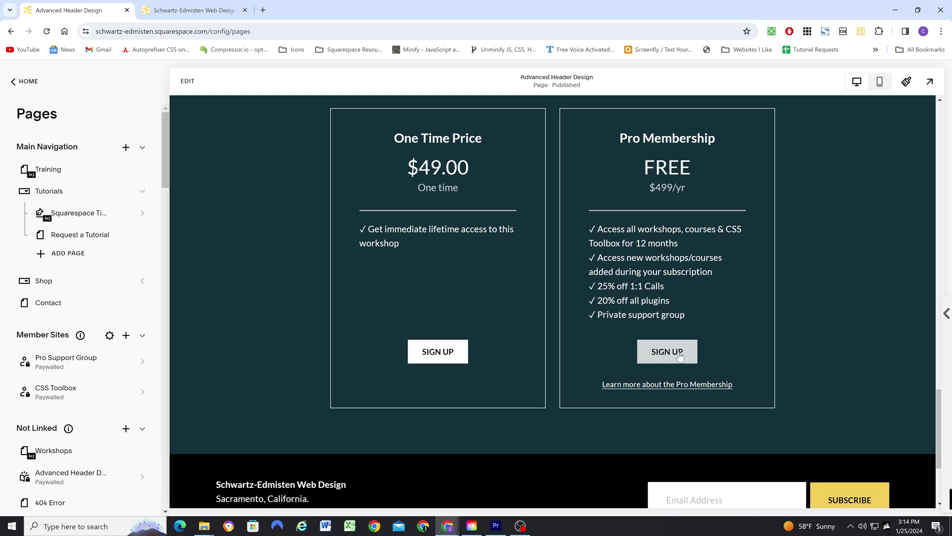
# Open the Pro Membership pricing plan for editing from the digital products list
pyautogui.click(674, 360)
pyautogui.click(380, 187)
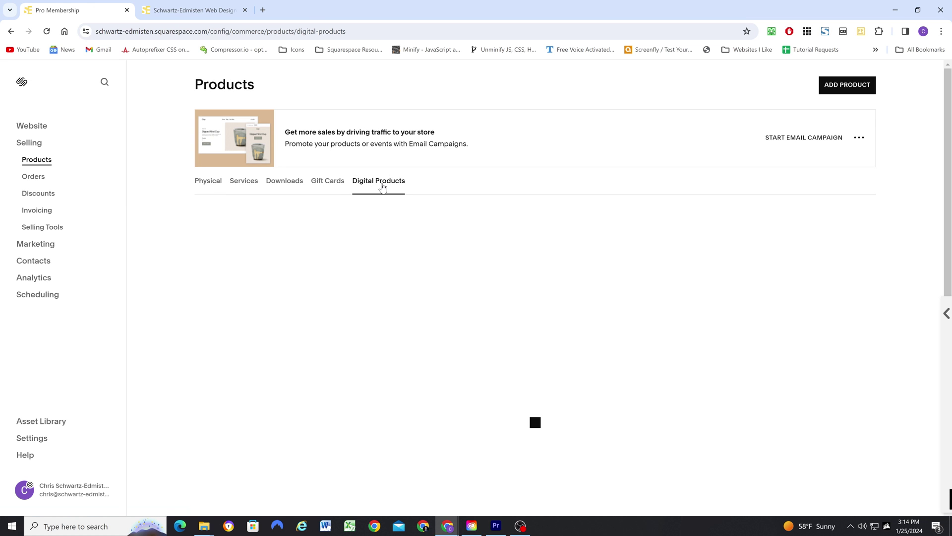
pyautogui.scroll(-1, 395, 281)
pyautogui.scroll(-3, 395, 282)
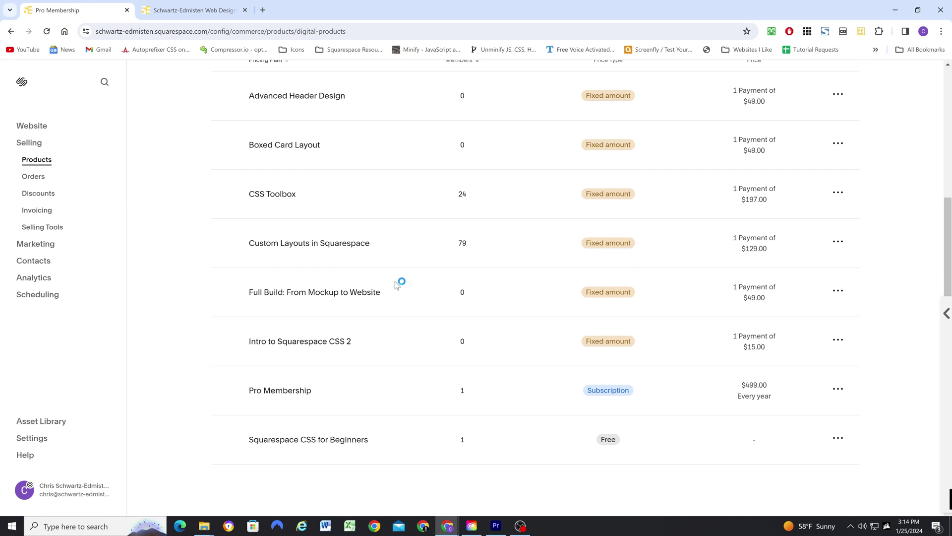
pyautogui.click(286, 395)
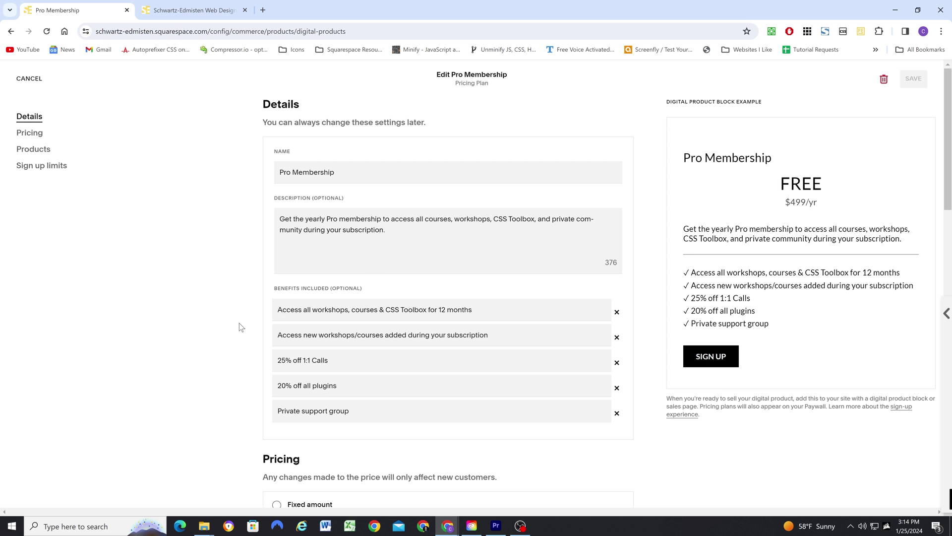
pyautogui.scroll(-7, 239, 323)
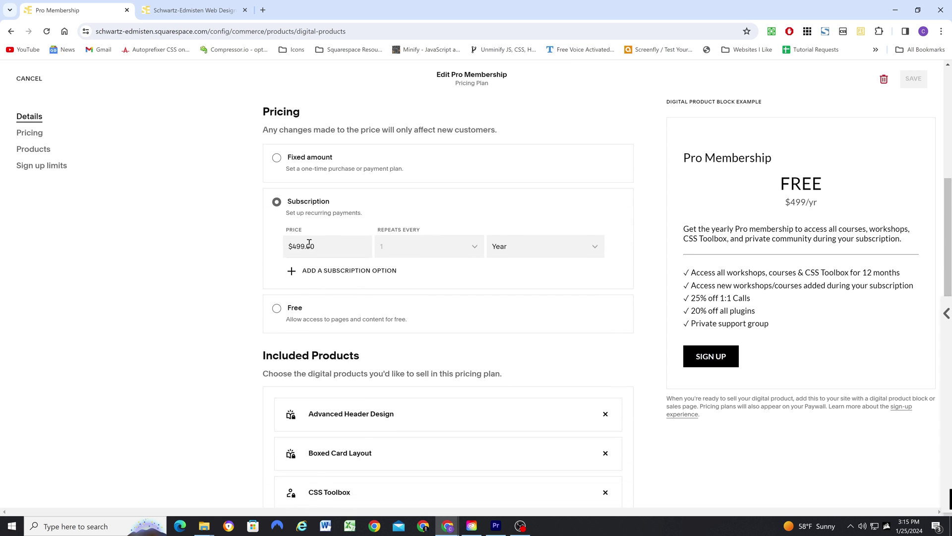
pyautogui.scroll(-5, 496, 255)
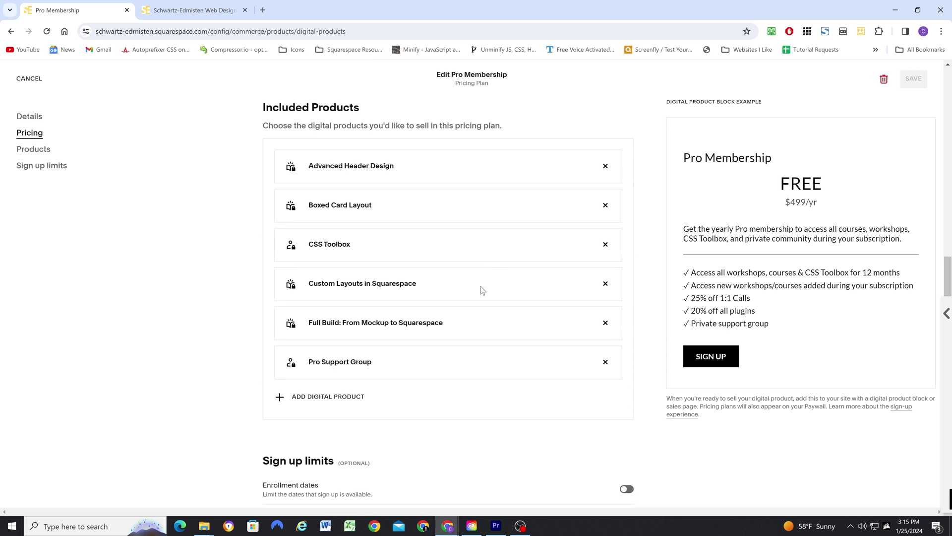
# Sign in to the live site's account by pasting the account password
pyautogui.click(199, 11)
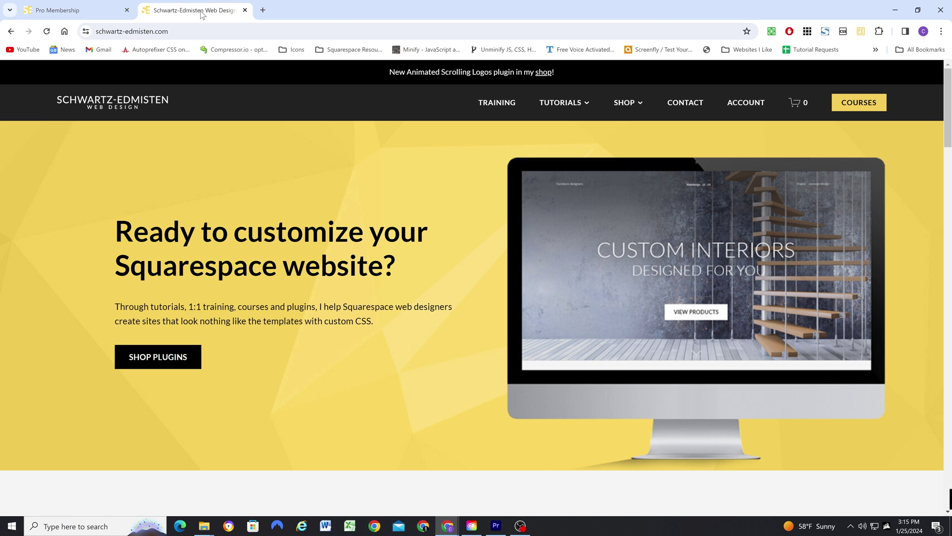
pyautogui.click(745, 100)
pyautogui.hotkey('ctrl', 'v')
pyautogui.click(434, 362)
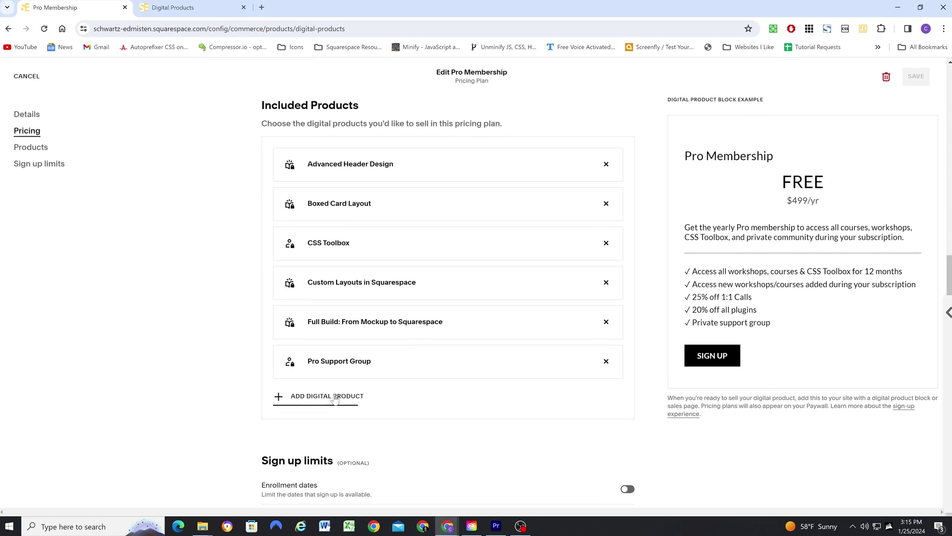
# Add Squarespace CSS for Beginners to the Pro Membership plan's included products
pyautogui.click(329, 453)
pyautogui.click(231, 415)
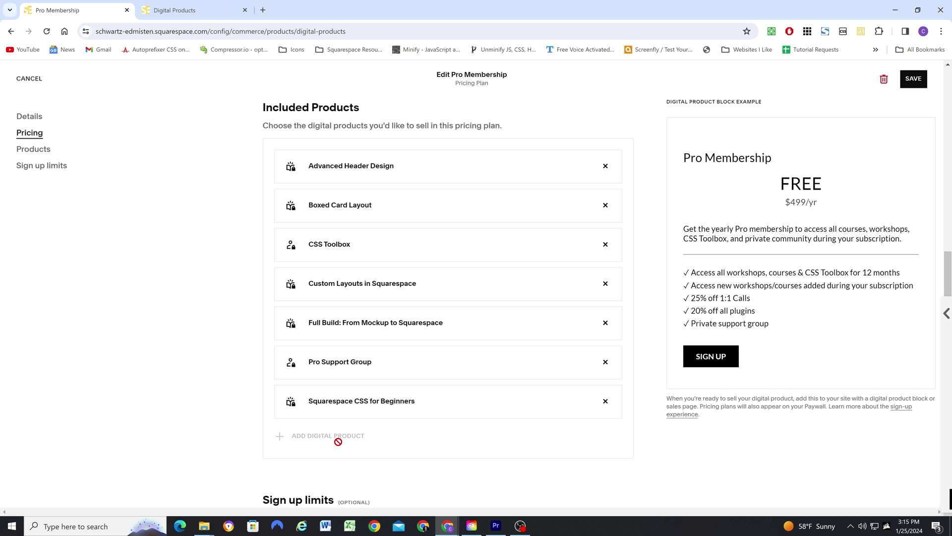
pyautogui.click(175, 10)
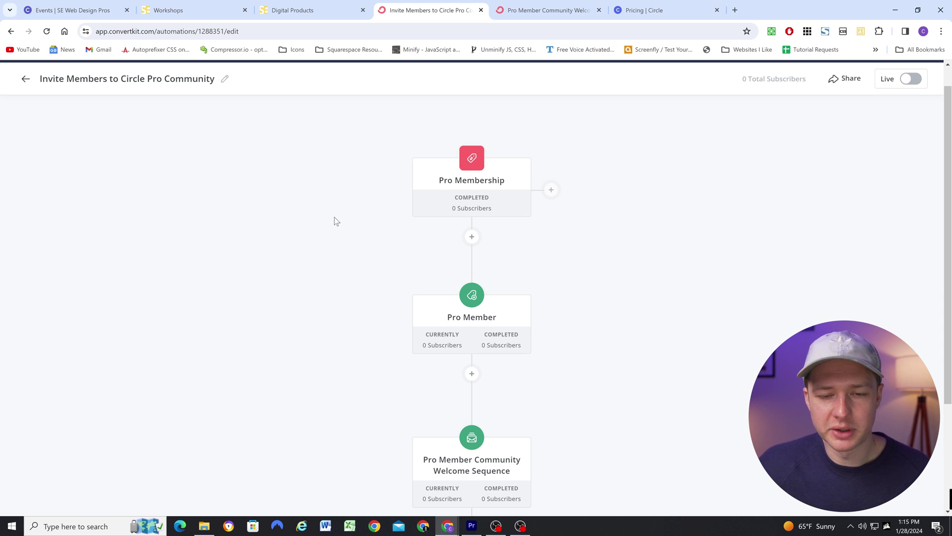
# Scroll through the 'Invite Members to Circle Pro Community' automation
pyautogui.scroll(-1, 367, 182)
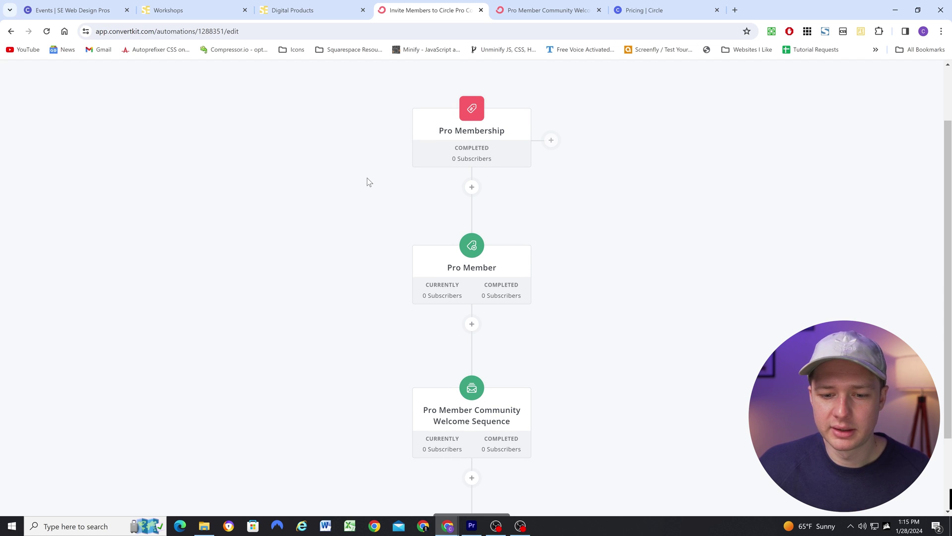
pyautogui.scroll(2, 346, 186)
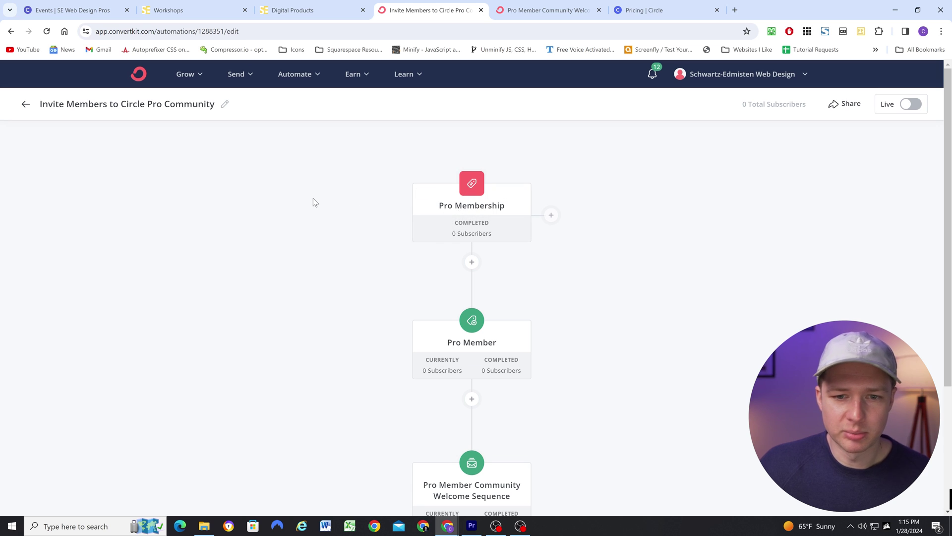
pyautogui.scroll(-2, 348, 197)
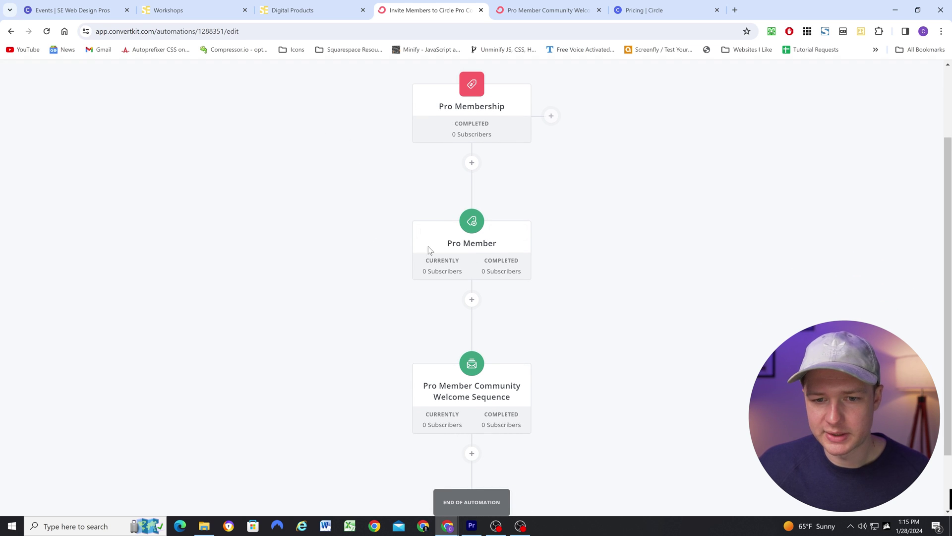
pyautogui.scroll(-2, 471, 249)
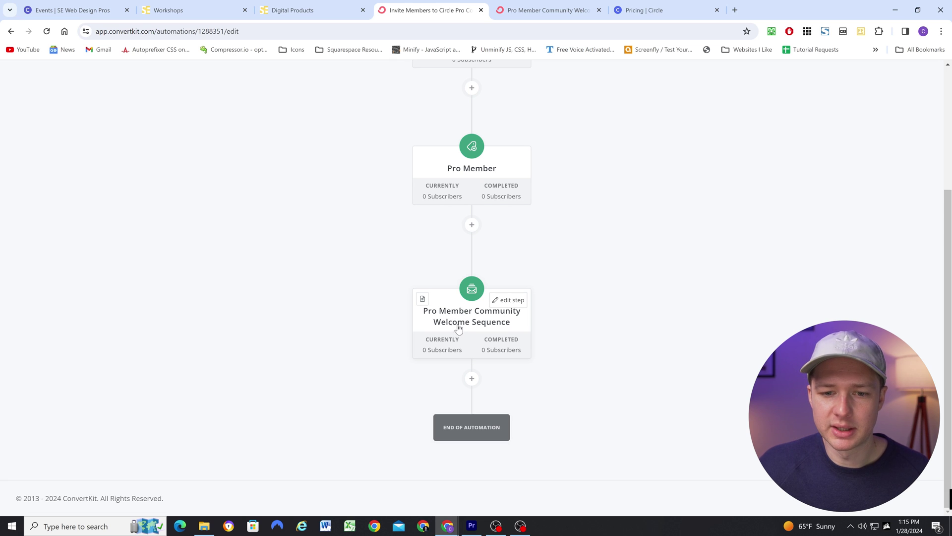
# Read the 'Join the Private Squarespace Pro Community!' welcome email with its Circle invite link
pyautogui.click(556, 10)
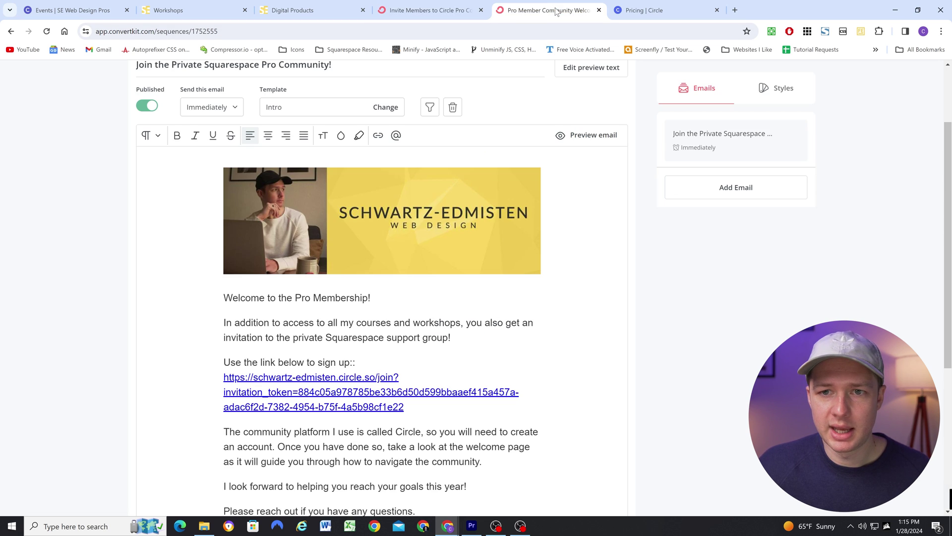
pyautogui.scroll(1, 208, 235)
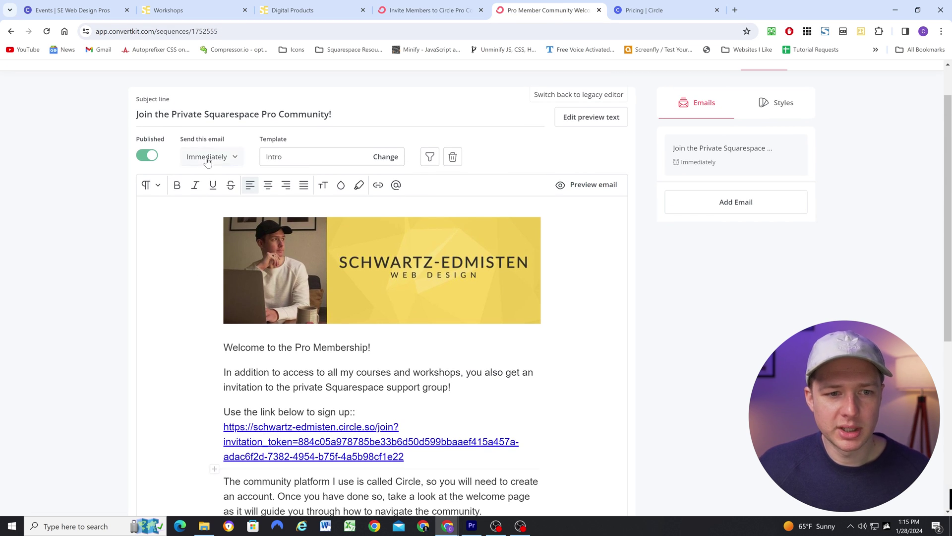
pyautogui.scroll(-2, 214, 268)
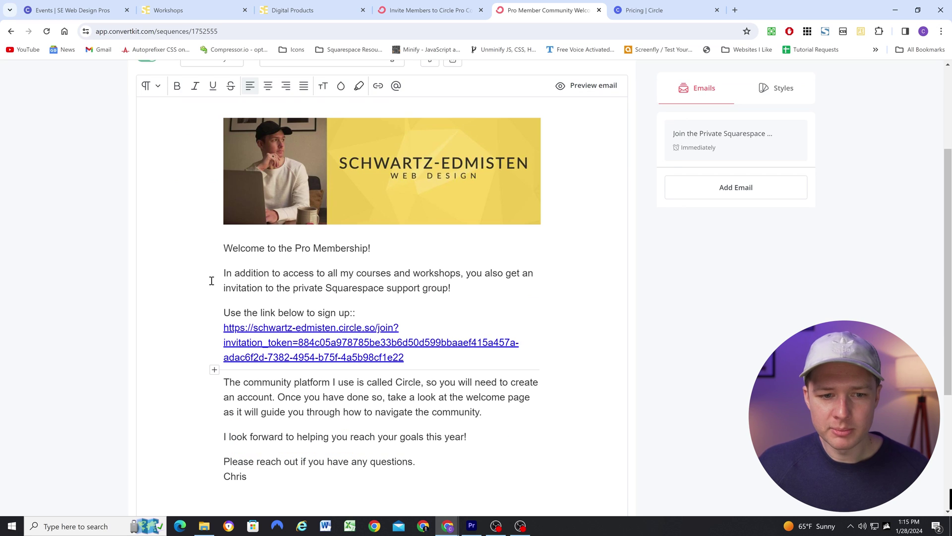
pyautogui.scroll(-1, 220, 286)
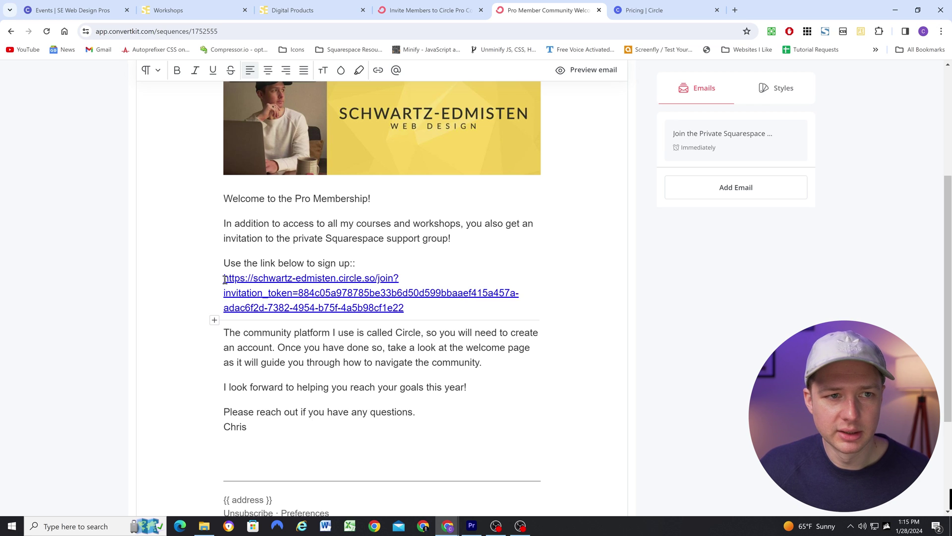
# Go to the Circle community's Members area and view its one active invitation link
pyautogui.click(105, 12)
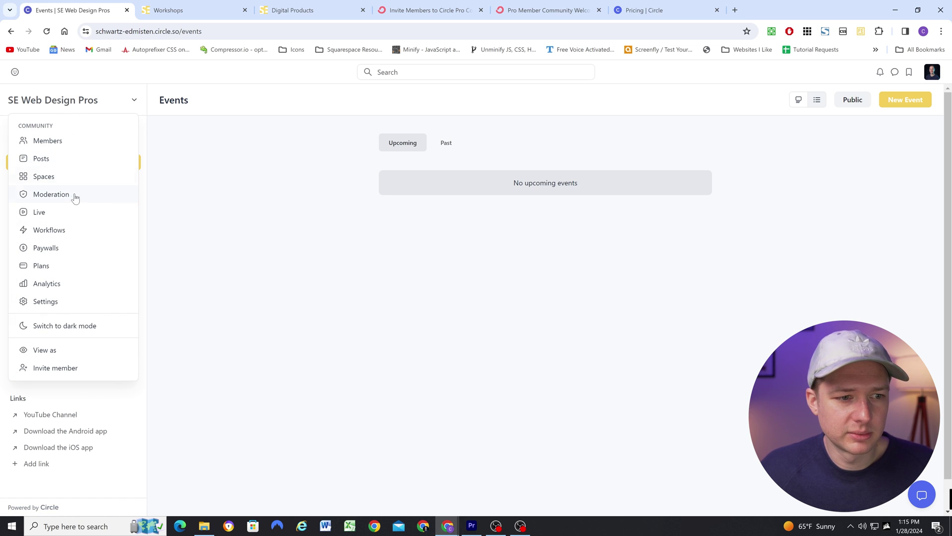
pyautogui.click(64, 145)
pyautogui.click(79, 192)
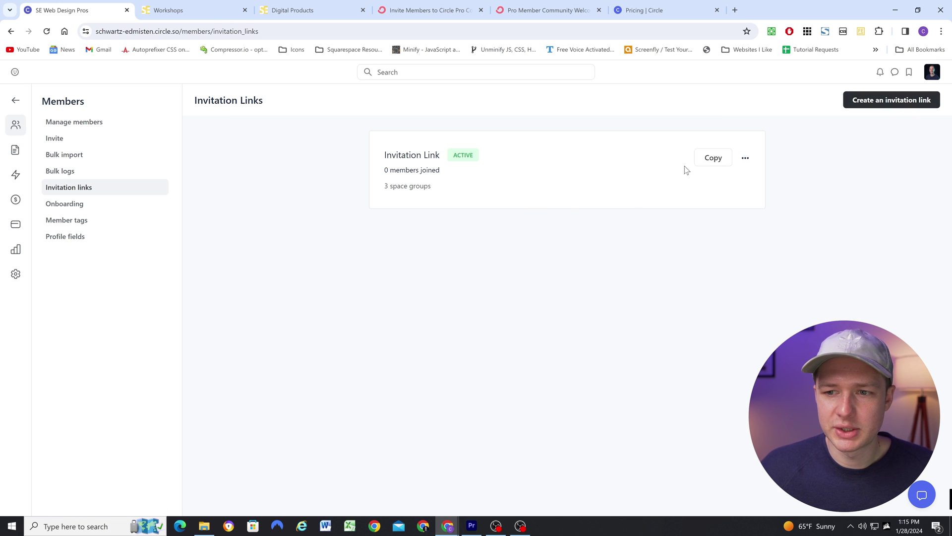
# Review the ConvertKit welcome email, Circle invite automation and digital products tabs
pyautogui.click(520, 6)
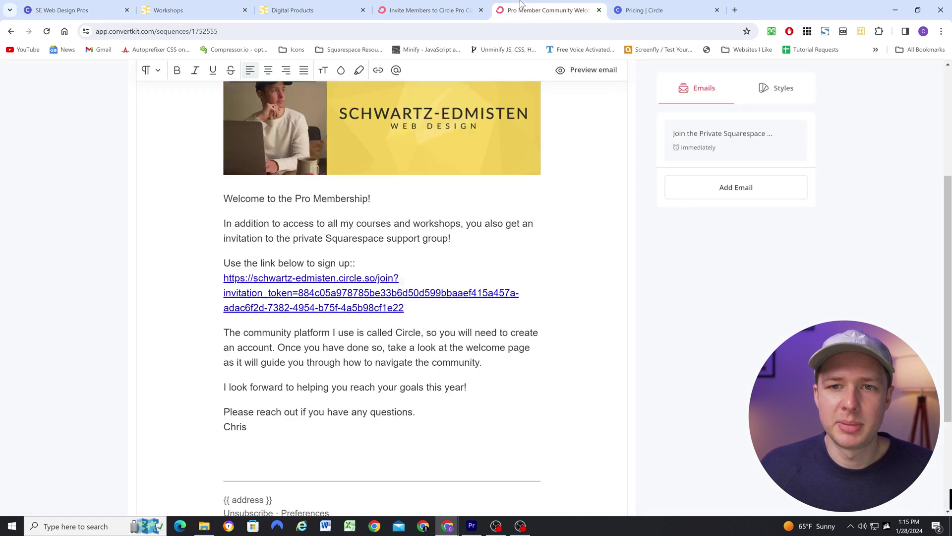
pyautogui.scroll(4, 156, 263)
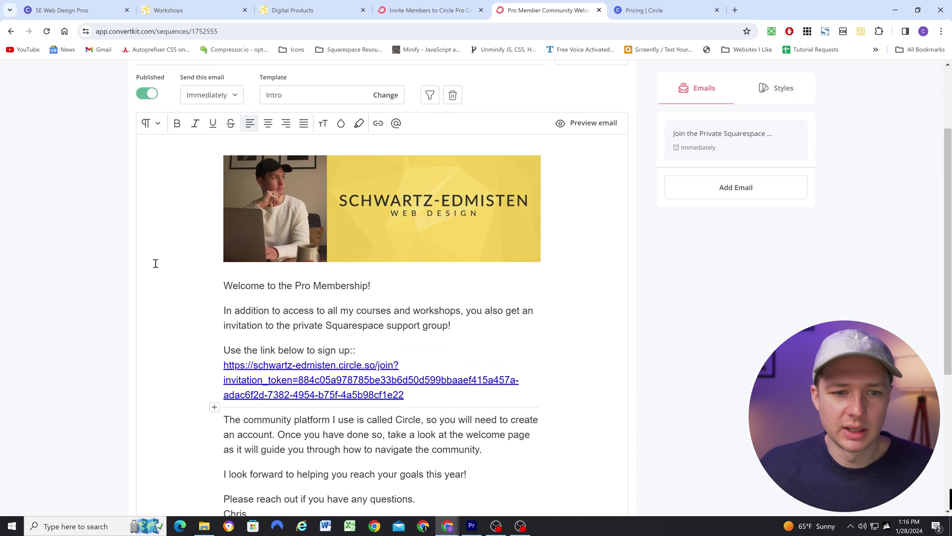
pyautogui.click(452, 11)
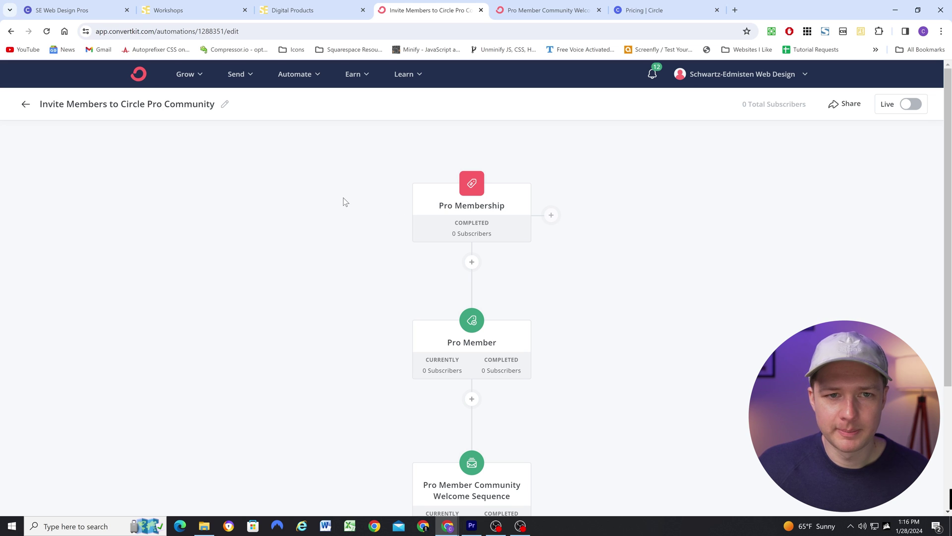
pyautogui.click(301, 11)
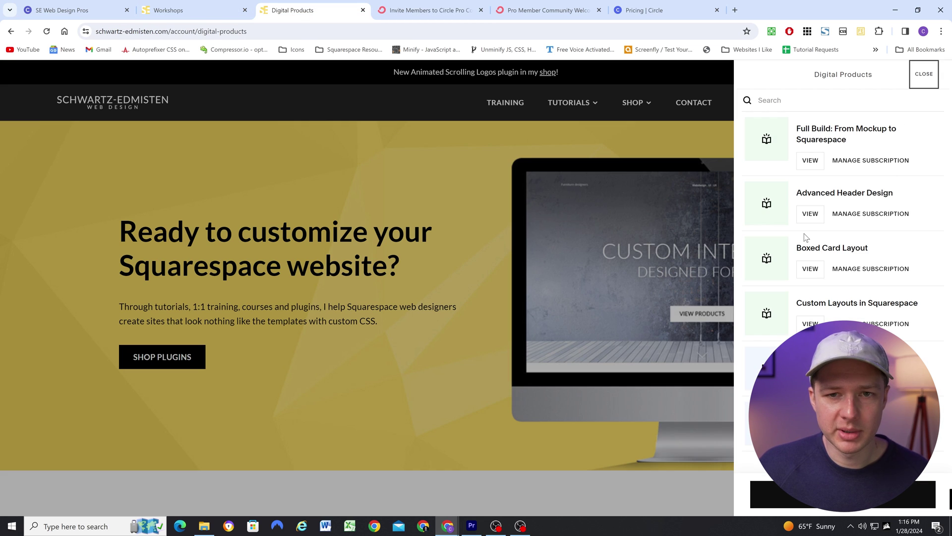
pyautogui.hotkey('ctrl', 'Tab')
pyautogui.scroll(-2, 373, 233)
pyautogui.scroll(-3, 426, 178)
pyautogui.click(555, 11)
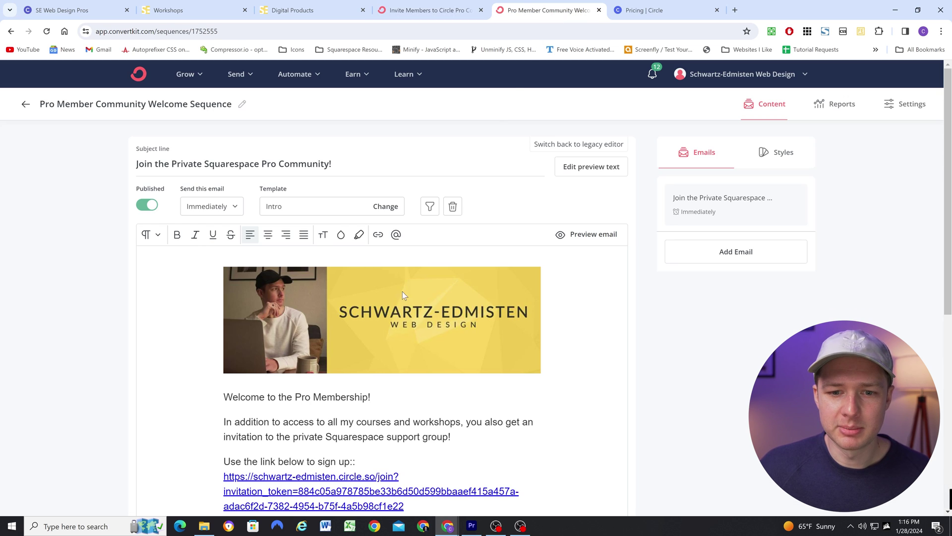
pyautogui.scroll(-2, 341, 423)
pyautogui.scroll(-1, 192, 349)
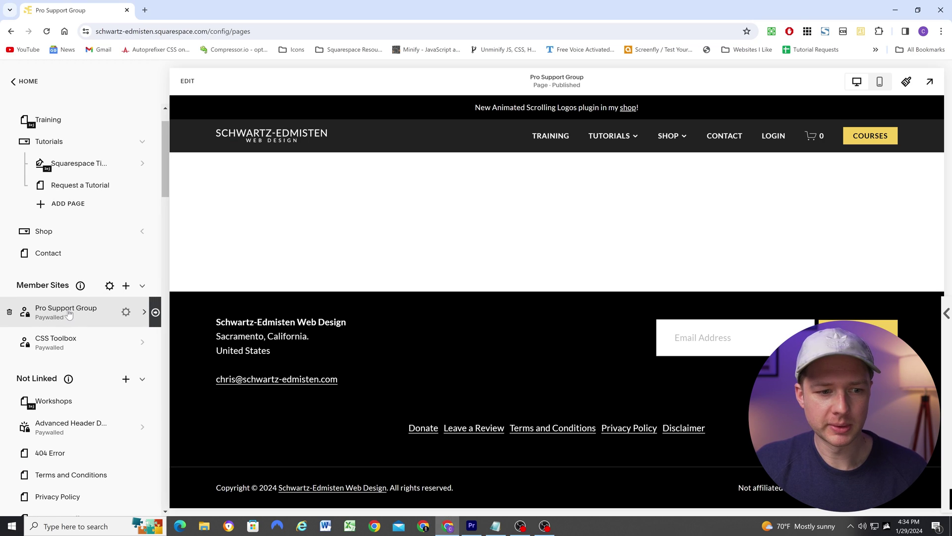
# Inspect the Pro Membership plan's included products on the Pro Support Group site, leaving it unchanged
pyautogui.click(69, 313)
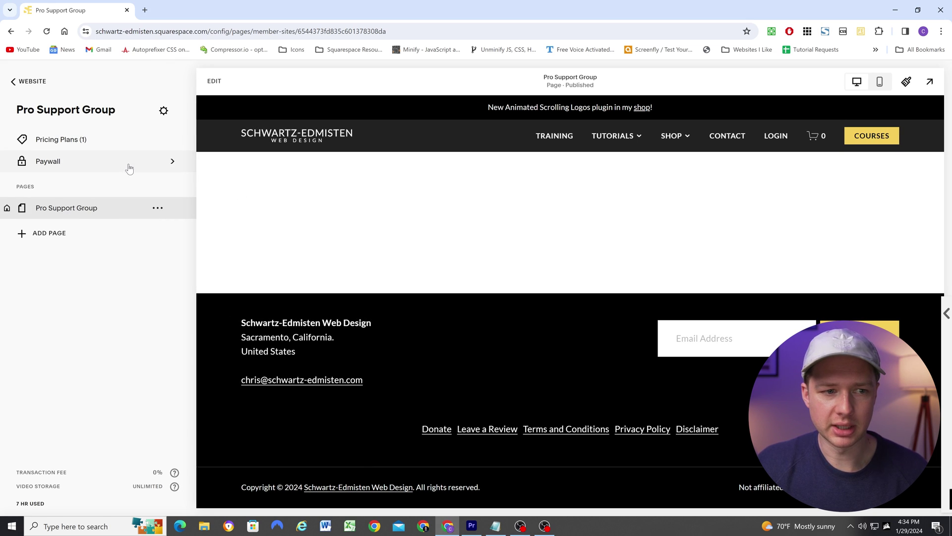
pyautogui.click(85, 143)
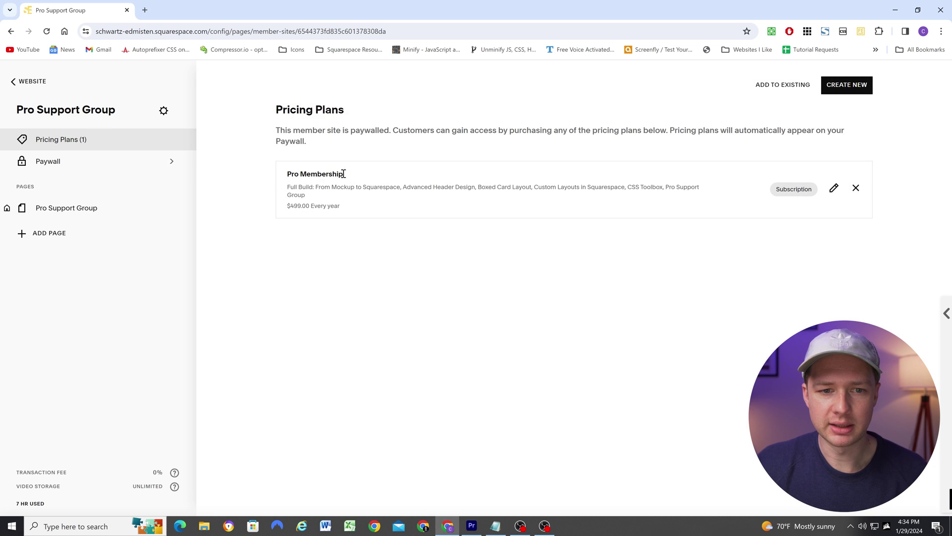
pyautogui.click(832, 189)
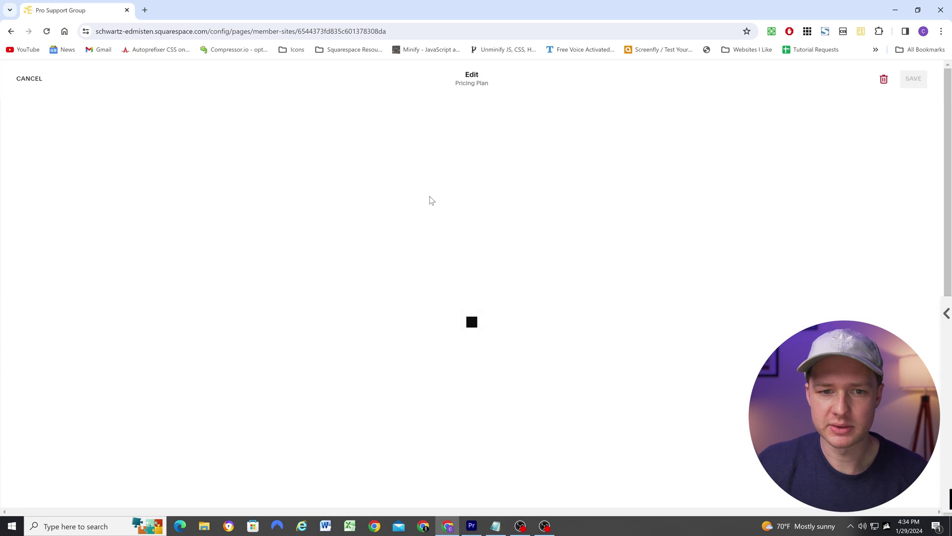
pyautogui.scroll(-8, 260, 259)
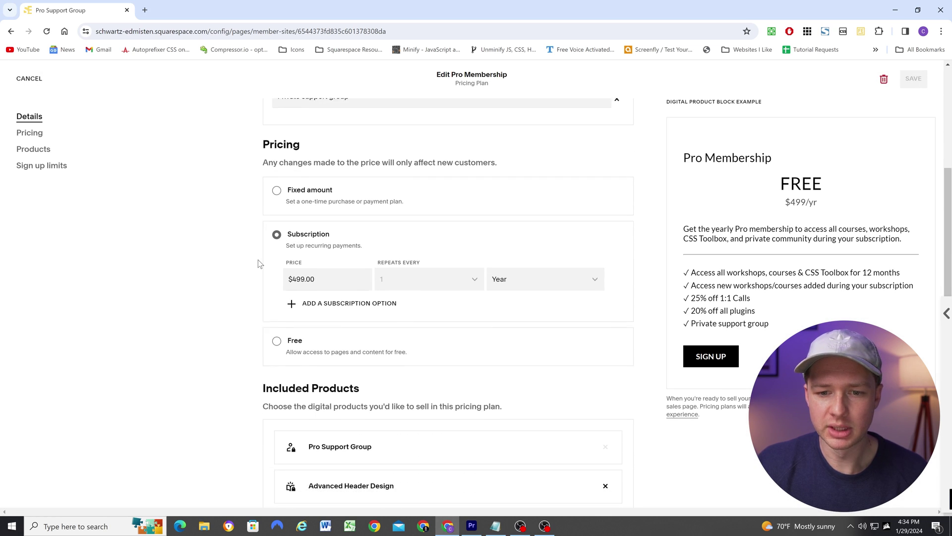
pyautogui.scroll(-4, 250, 215)
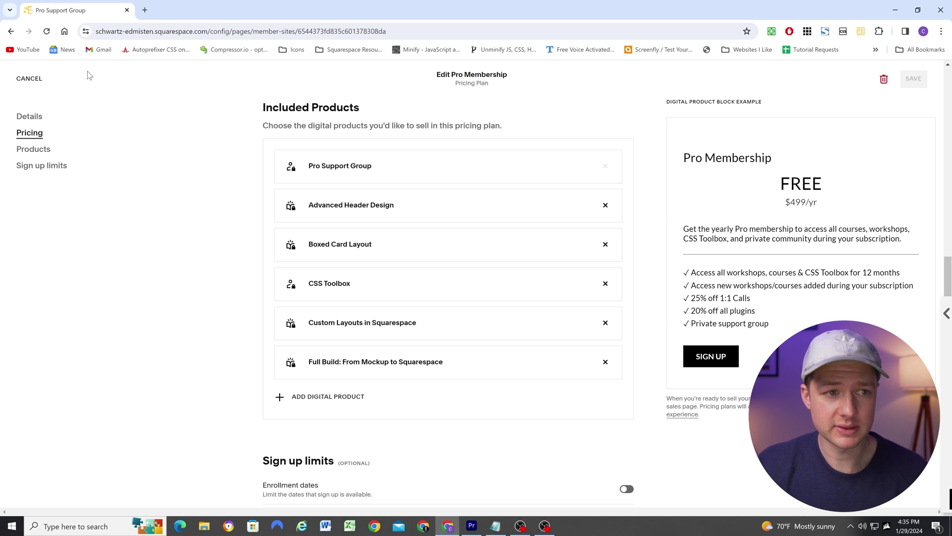
pyautogui.click(29, 78)
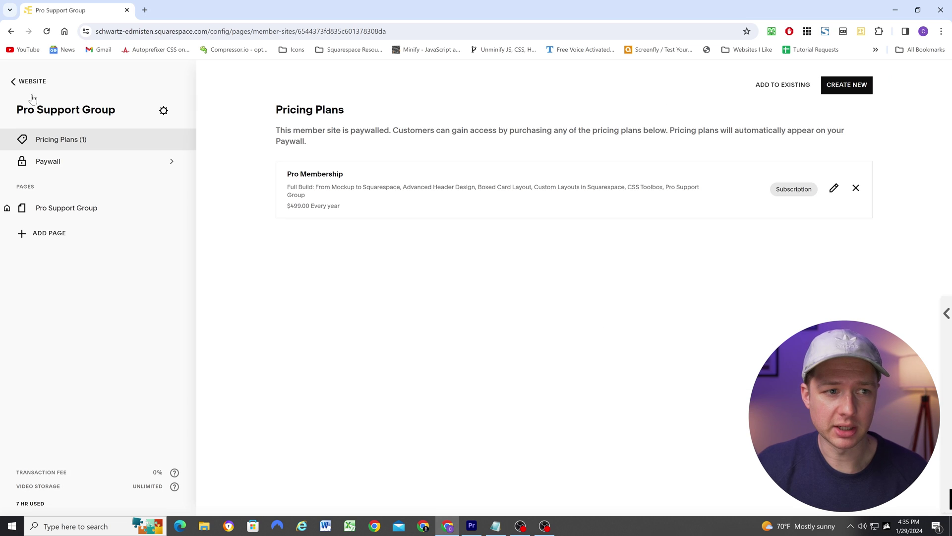
pyautogui.click(77, 210)
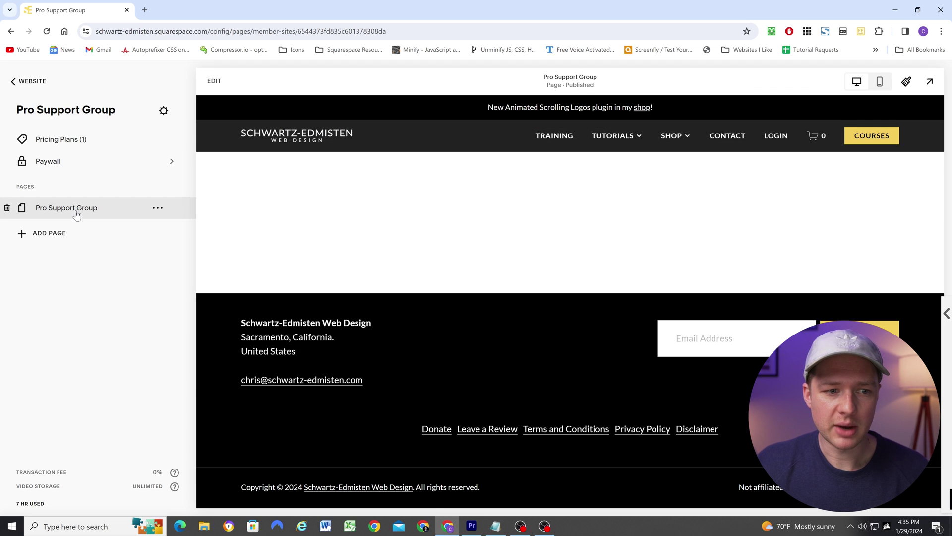
# Insert a code block into the Pro Support Group page and stretch it to full width
pyautogui.click(214, 81)
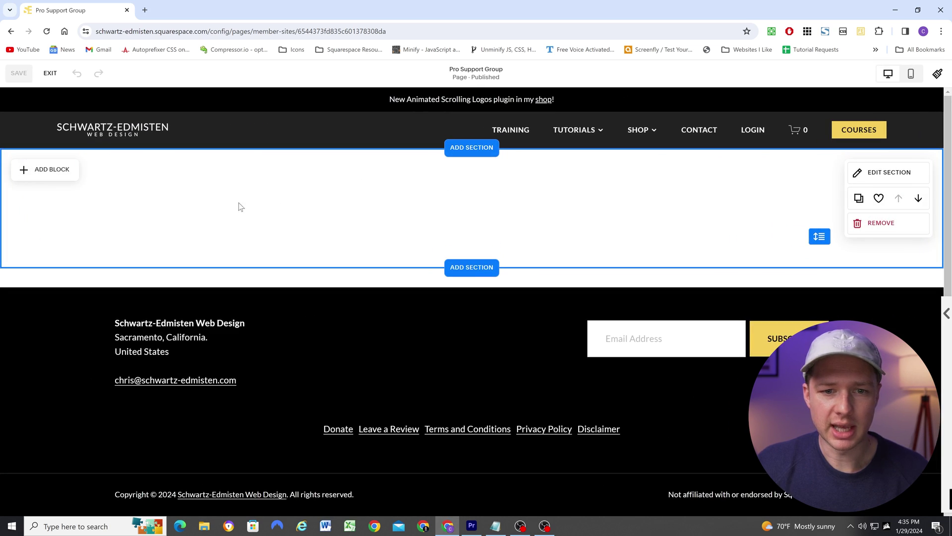
pyautogui.click(58, 168)
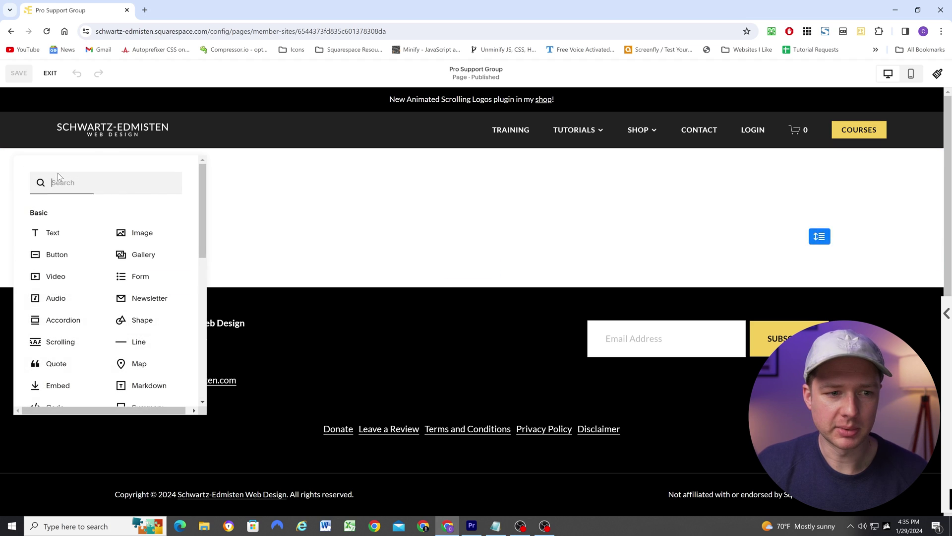
pyautogui.scroll(-2, 72, 312)
pyautogui.click(71, 317)
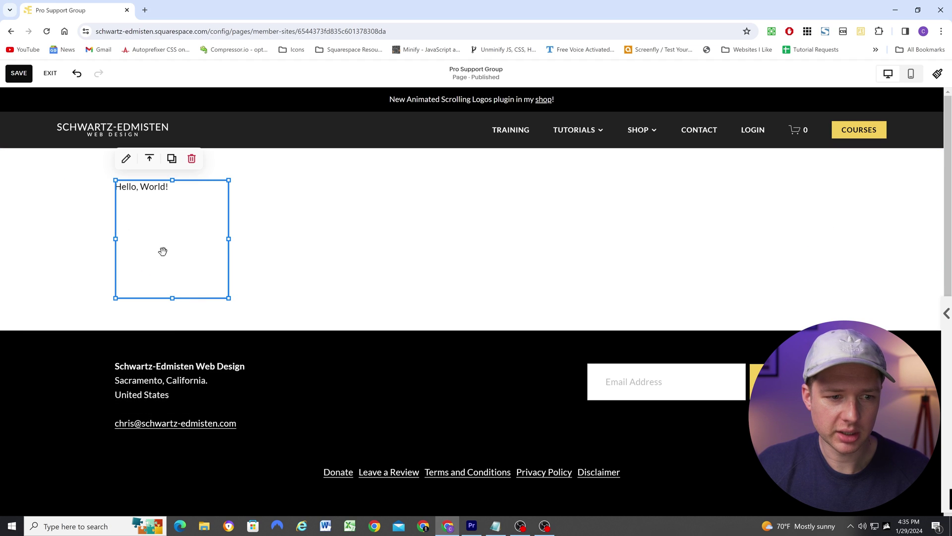
pyautogui.moveTo(227, 240); pyautogui.dragTo(929, 234)
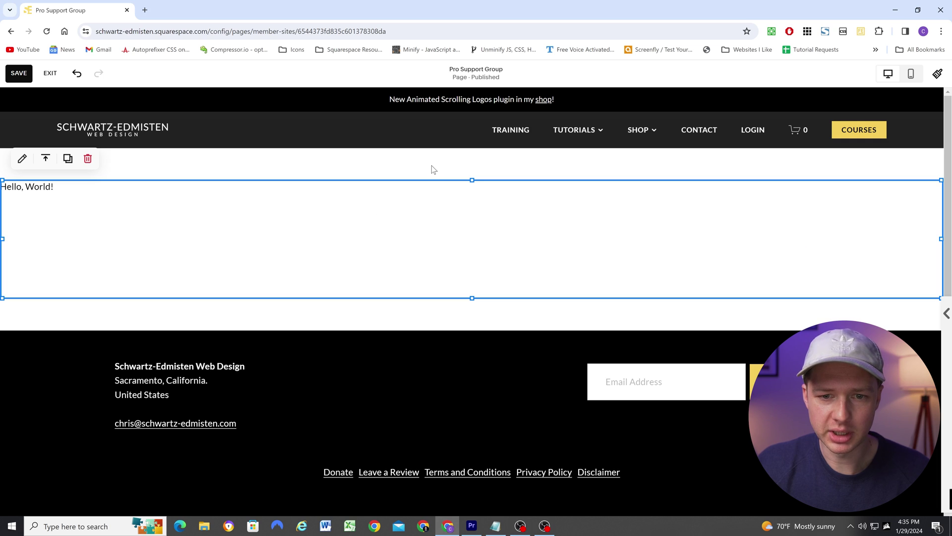
pyautogui.moveTo(417, 214); pyautogui.dragTo(418, 181)
# Turn off the section's Fill Screen setting and drag the code block taller
pyautogui.click(725, 174)
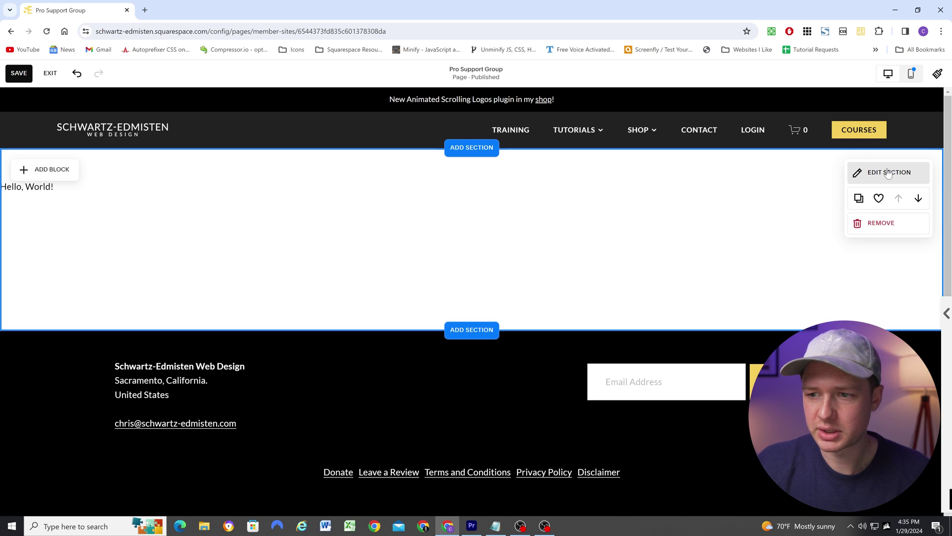
pyautogui.click(889, 173)
pyautogui.click(915, 260)
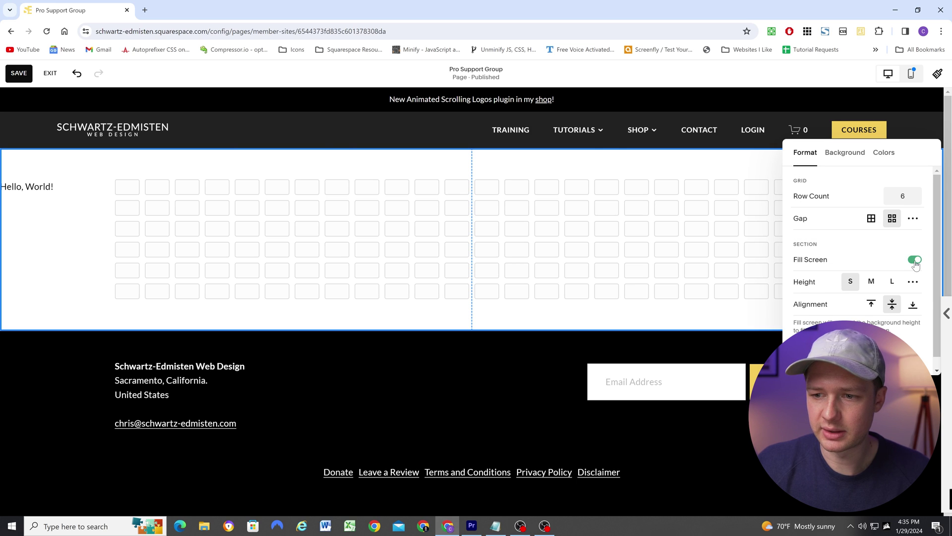
pyautogui.click(414, 236)
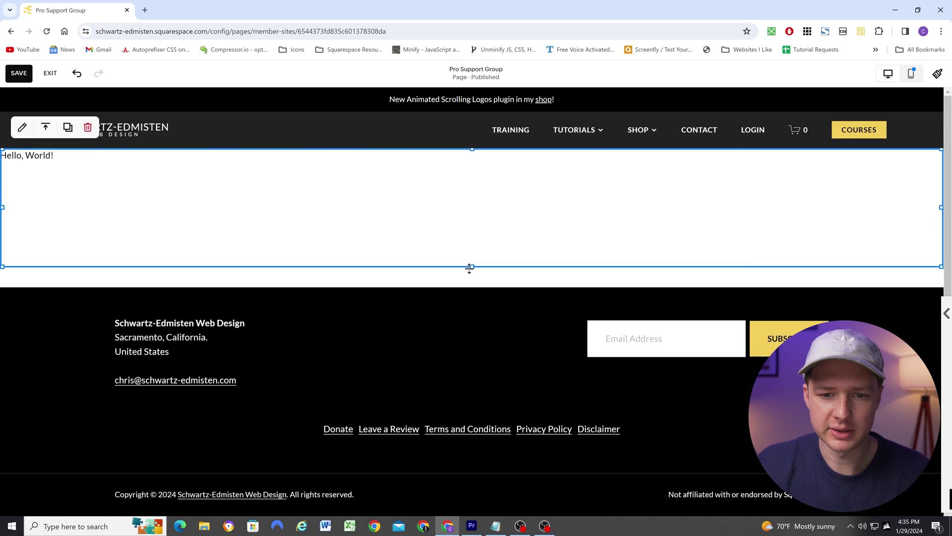
pyautogui.moveTo(470, 263); pyautogui.dragTo(471, 287)
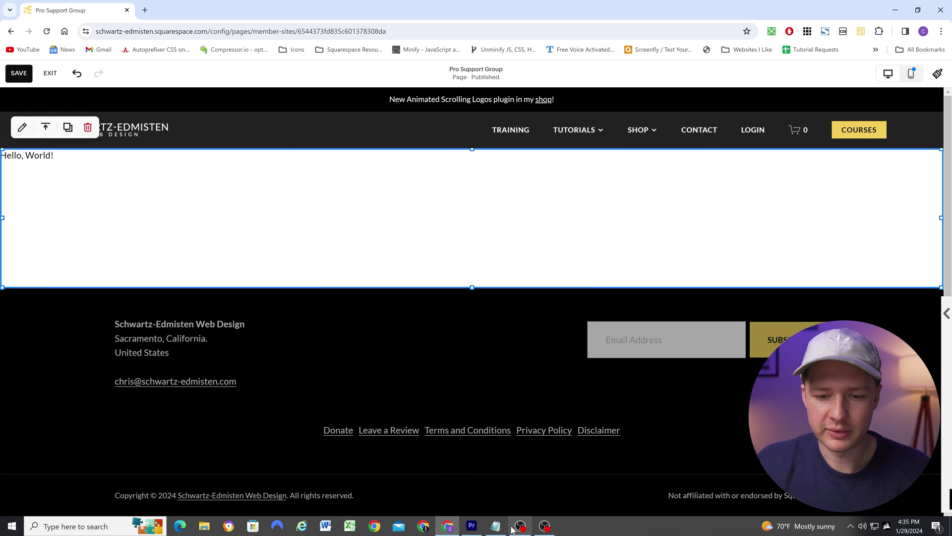
pyautogui.click(496, 525)
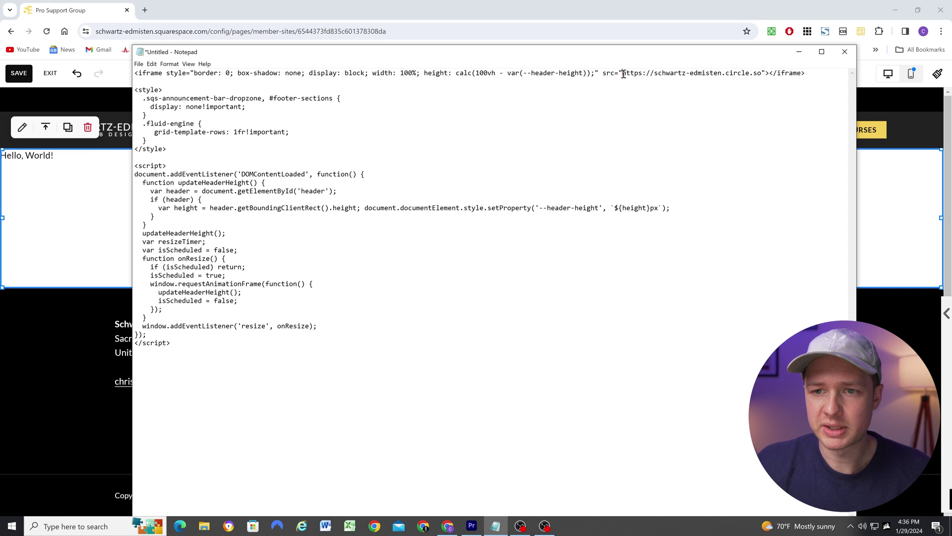
# In Notepad, check the Circle URL and 100vh height, then select the whole iframe line
pyautogui.moveTo(624, 74); pyautogui.dragTo(763, 74)
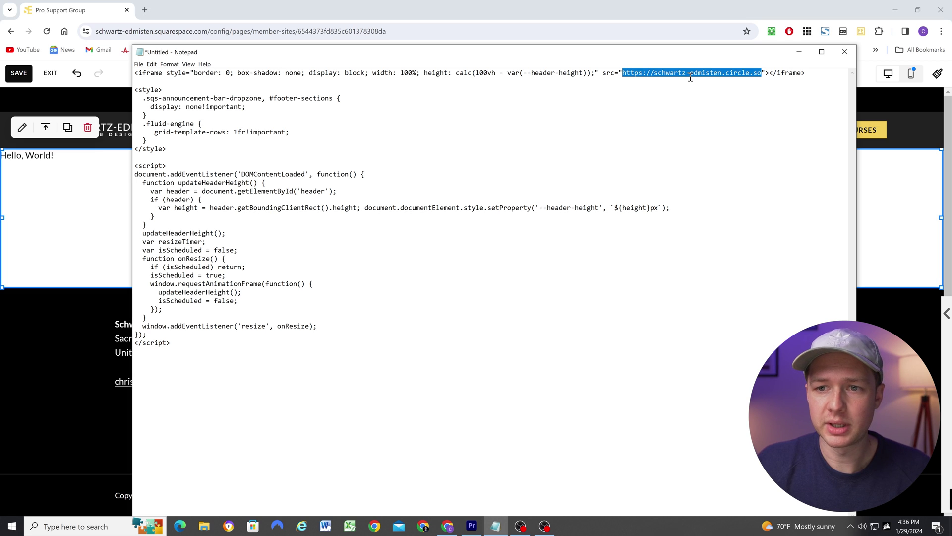
pyautogui.click(418, 74)
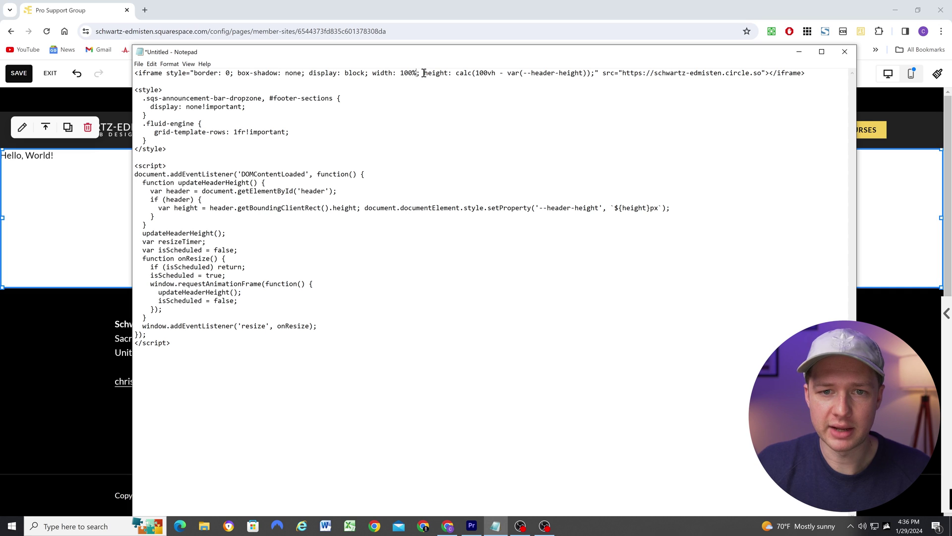
pyautogui.moveTo(496, 73); pyautogui.dragTo(538, 129)
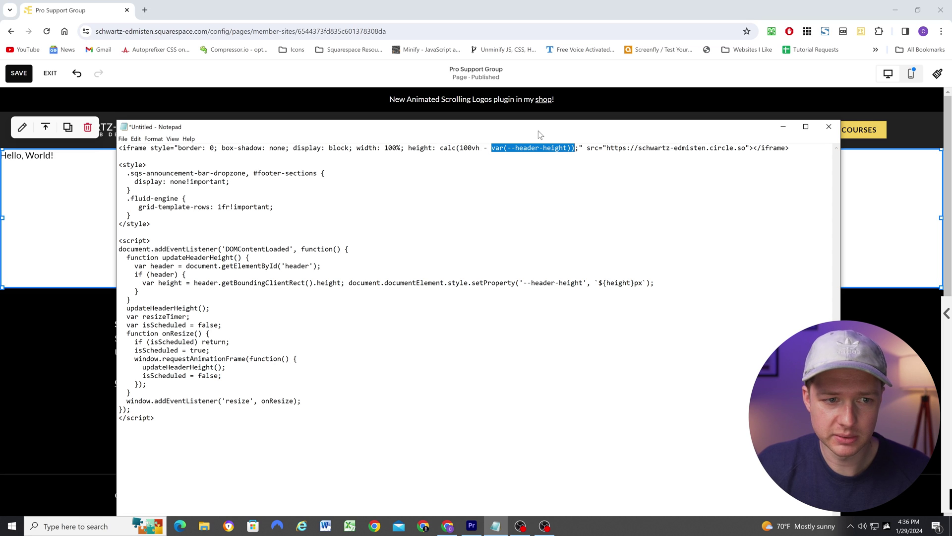
pyautogui.click(794, 148)
pyautogui.moveTo(791, 148); pyautogui.dragTo(120, 150)
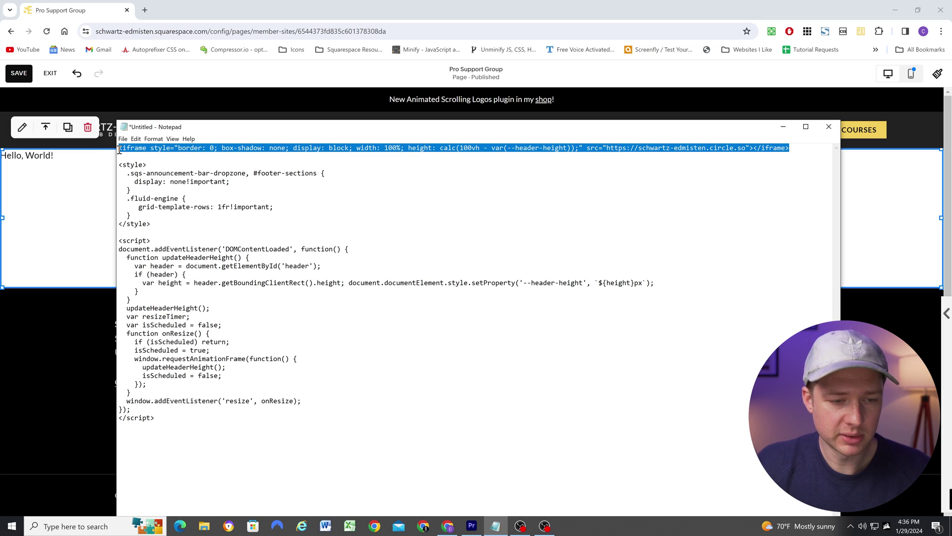
# Replace the code block's Hello, World! placeholder with the copied iframe code
pyautogui.click(64, 181)
pyautogui.doubleClick(63, 181)
pyautogui.moveTo(776, 208); pyautogui.dragTo(684, 208)
pyautogui.hotkey('ctrl', 'v')
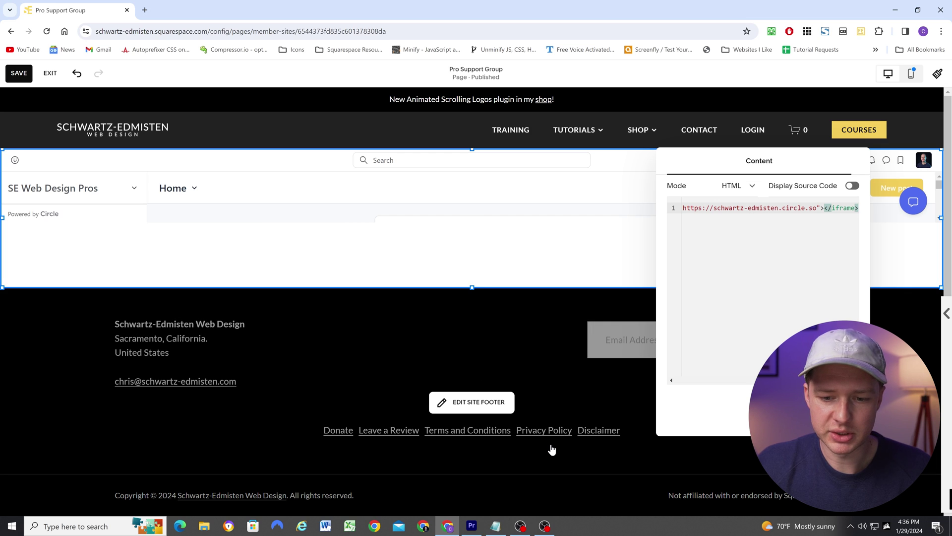
# Review the header-height script block in the Notepad code
pyautogui.click(495, 525)
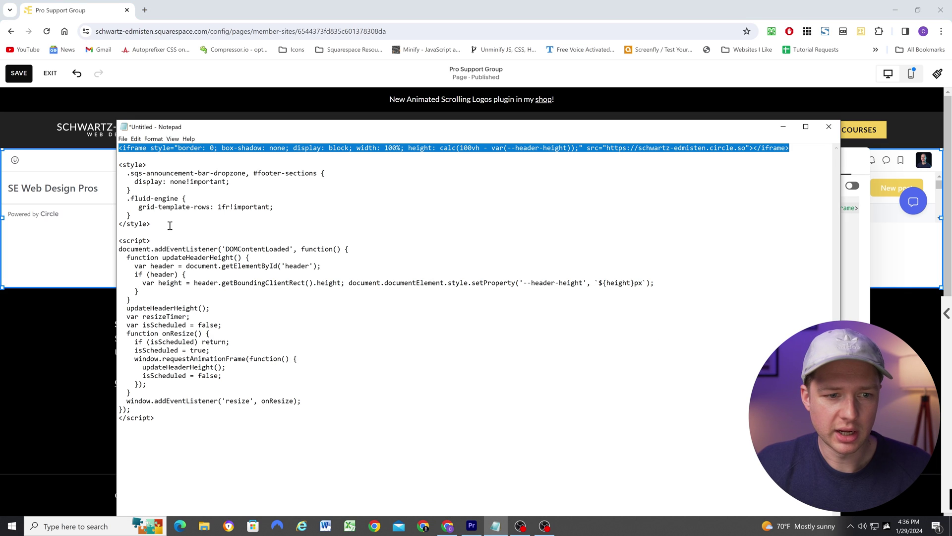
pyautogui.click(152, 241)
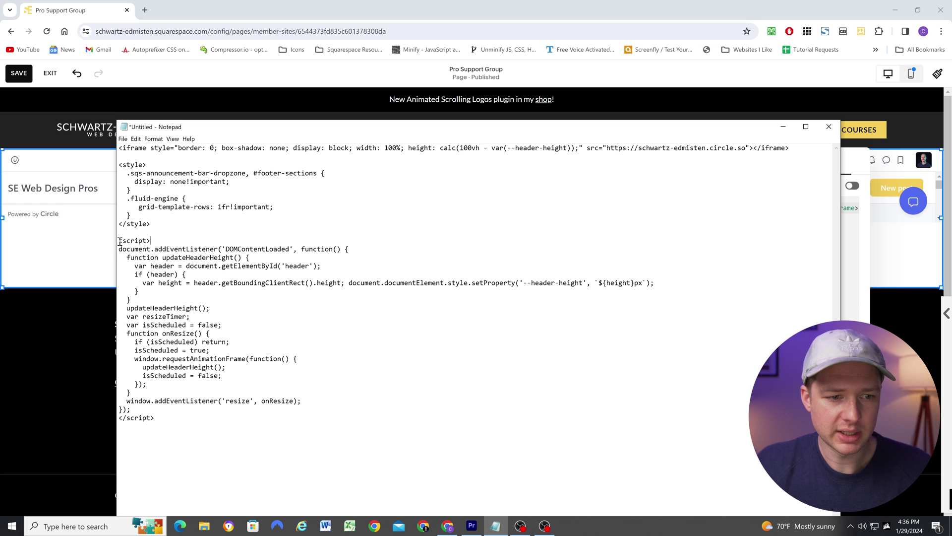
pyautogui.moveTo(120, 242); pyautogui.dragTo(180, 426)
pyautogui.hotkey('ctrl', 'c')
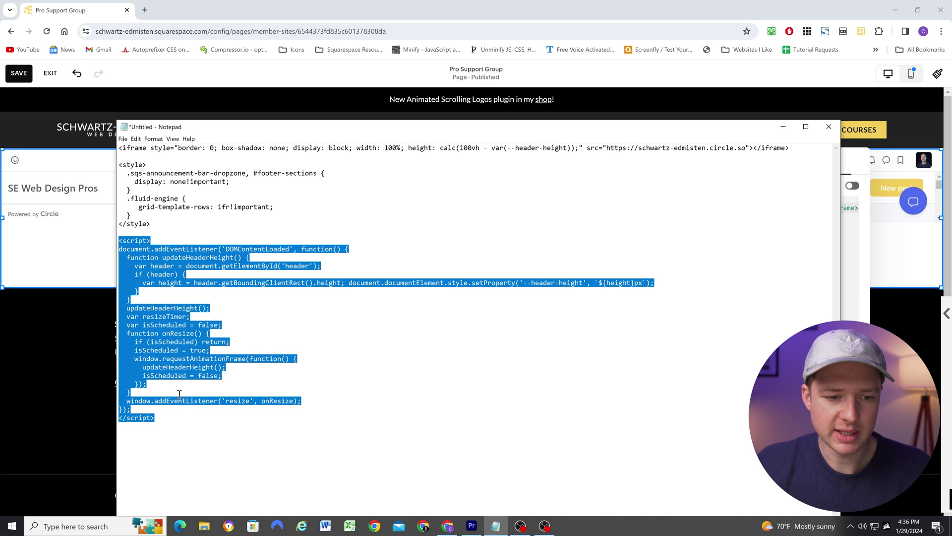
pyautogui.click(478, 148)
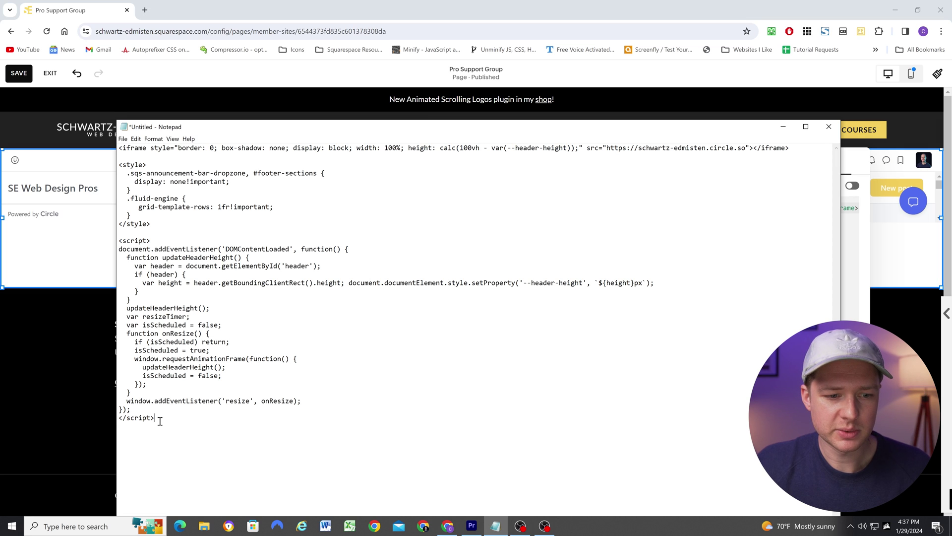
pyautogui.moveTo(159, 421); pyautogui.dragTo(119, 166)
pyautogui.click(206, 181)
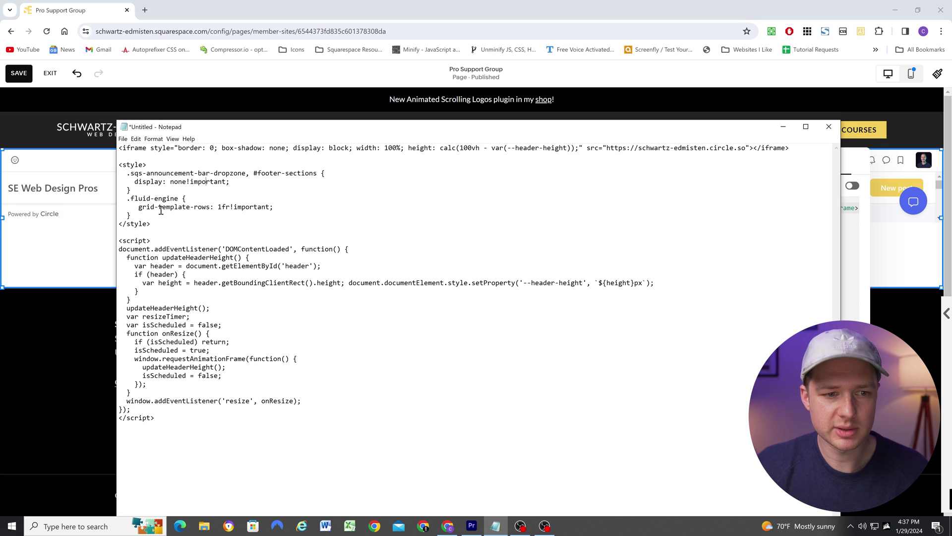
# Examine the .fluid-engine grid-template-rows rule, then select the style and script blocks together
pyautogui.moveTo(130, 216); pyautogui.dragTo(114, 198)
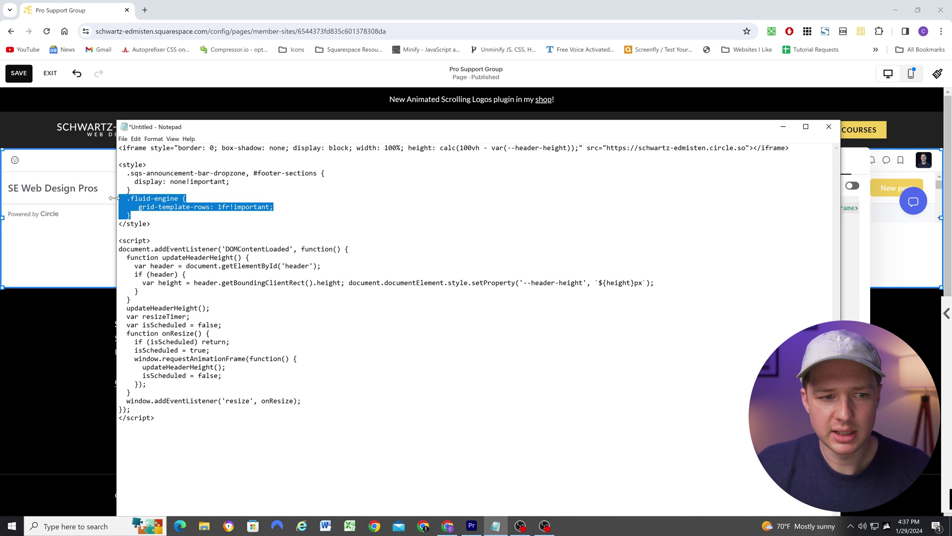
pyautogui.click(284, 208)
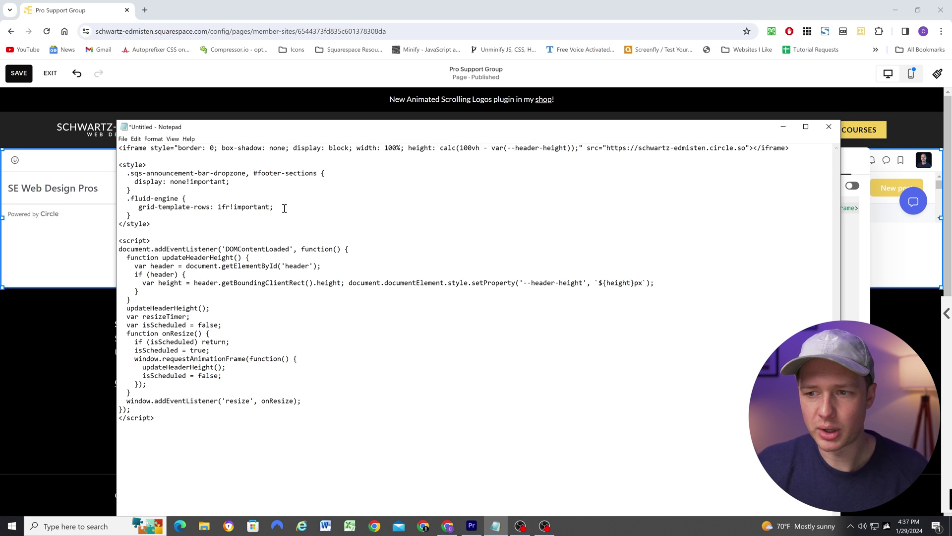
pyautogui.moveTo(277, 207); pyautogui.dragTo(140, 208)
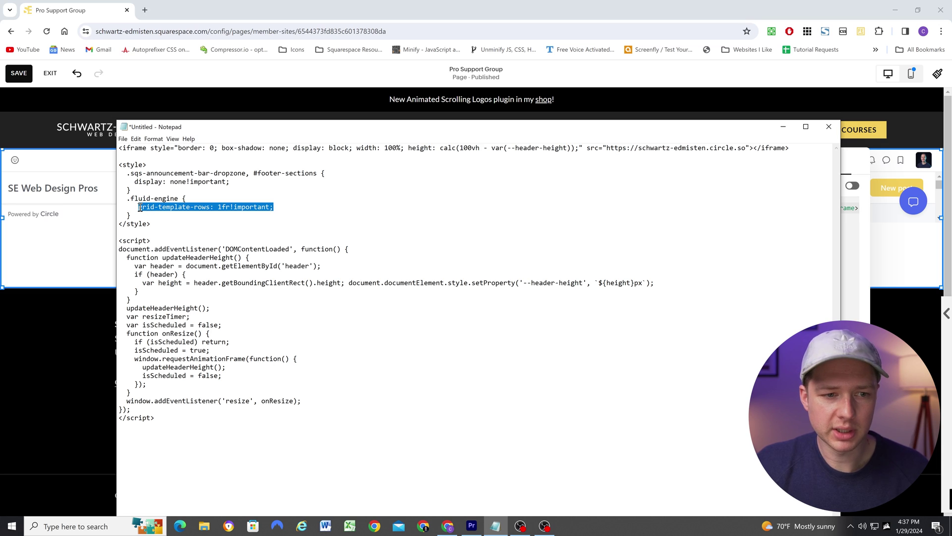
pyautogui.click(283, 213)
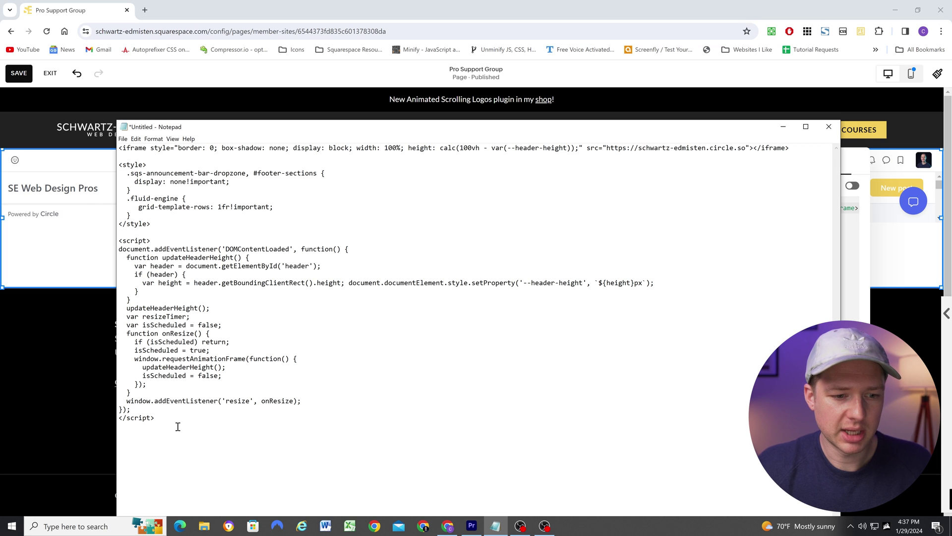
pyautogui.moveTo(163, 420); pyautogui.dragTo(118, 168)
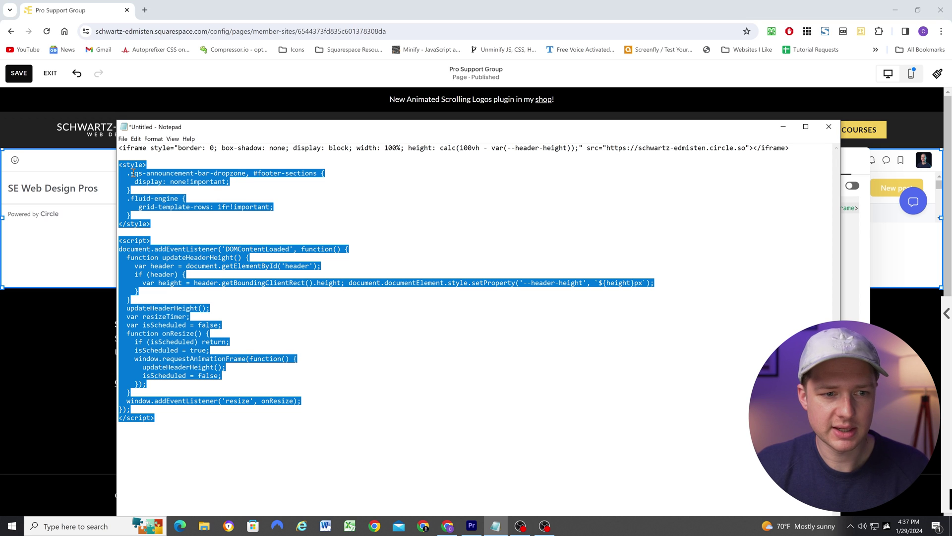
# Save the Pro Support Group page edits and exit the editor
pyautogui.click(55, 214)
pyautogui.click(18, 73)
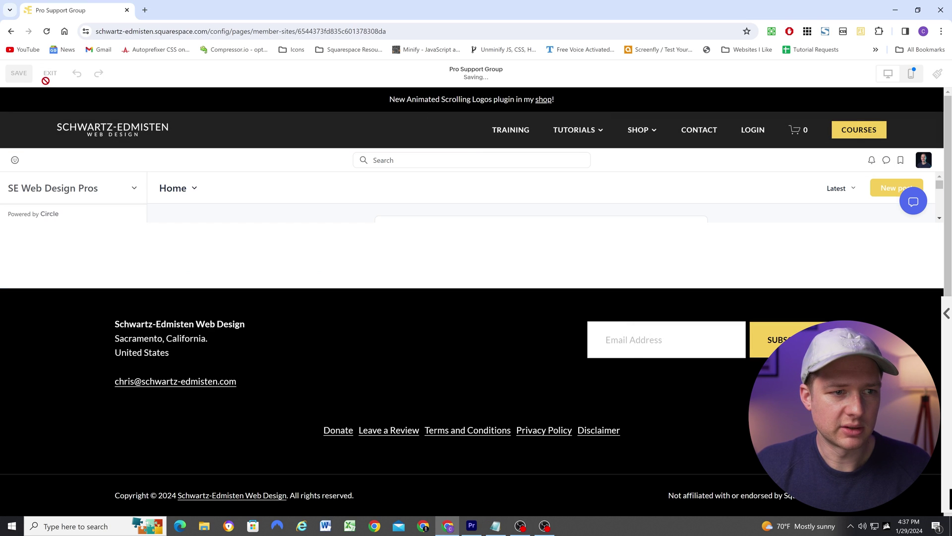
pyautogui.click(49, 76)
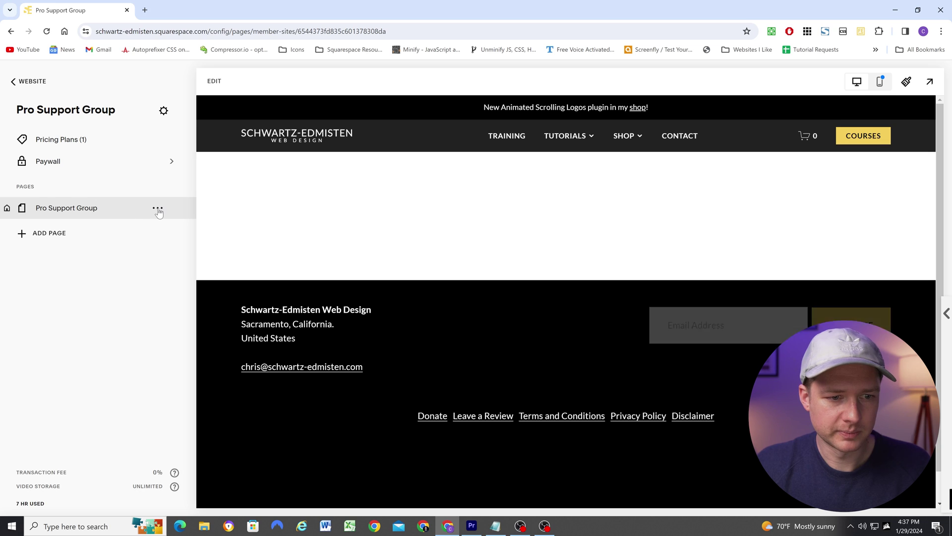
# Paste the style and script code into the page's Header Code Injection and save
pyautogui.click(158, 209)
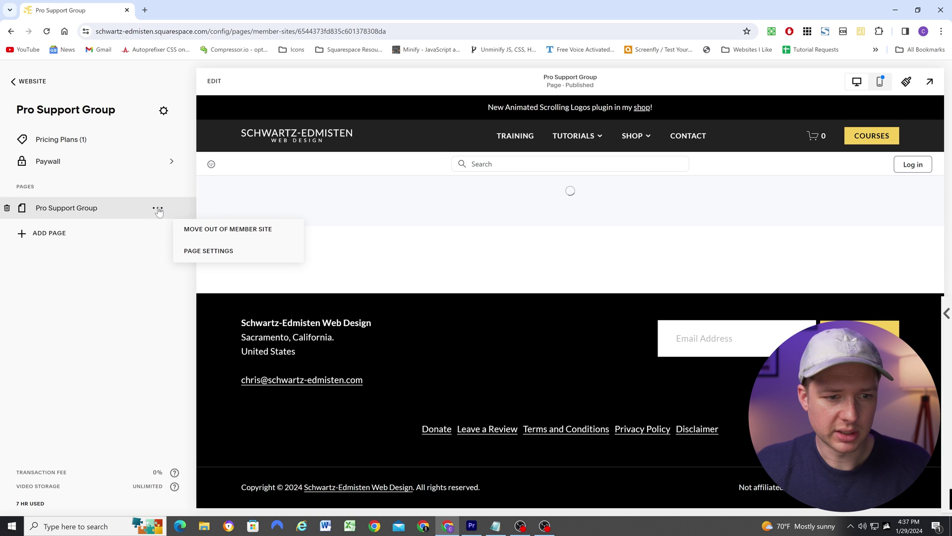
pyautogui.click(203, 251)
pyautogui.click(282, 247)
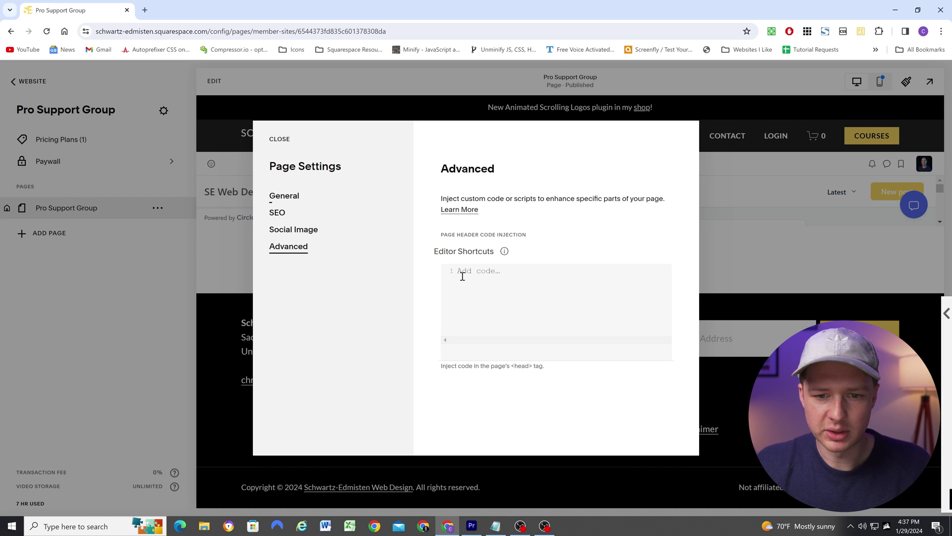
pyautogui.click(462, 276)
pyautogui.hotkey('ctrl', 'v')
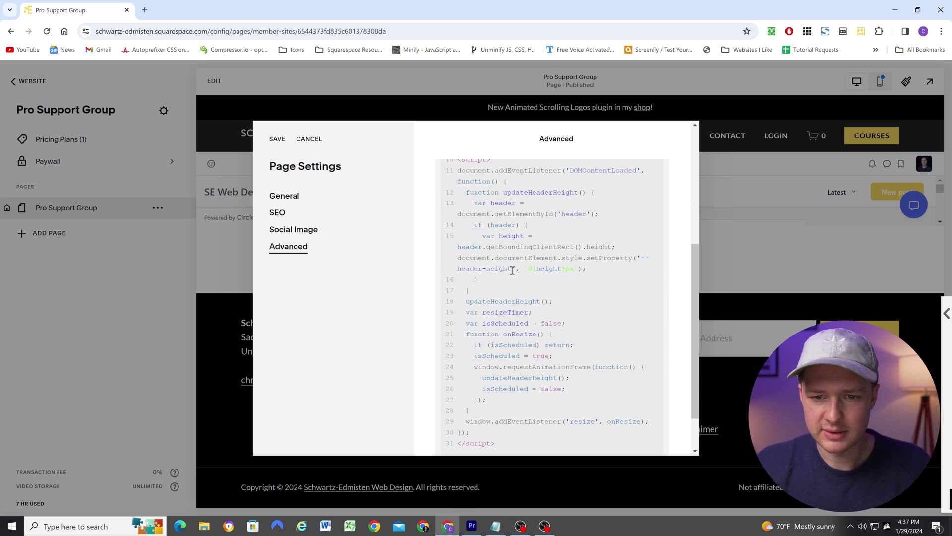
pyautogui.scroll(5, 512, 268)
pyautogui.click(276, 140)
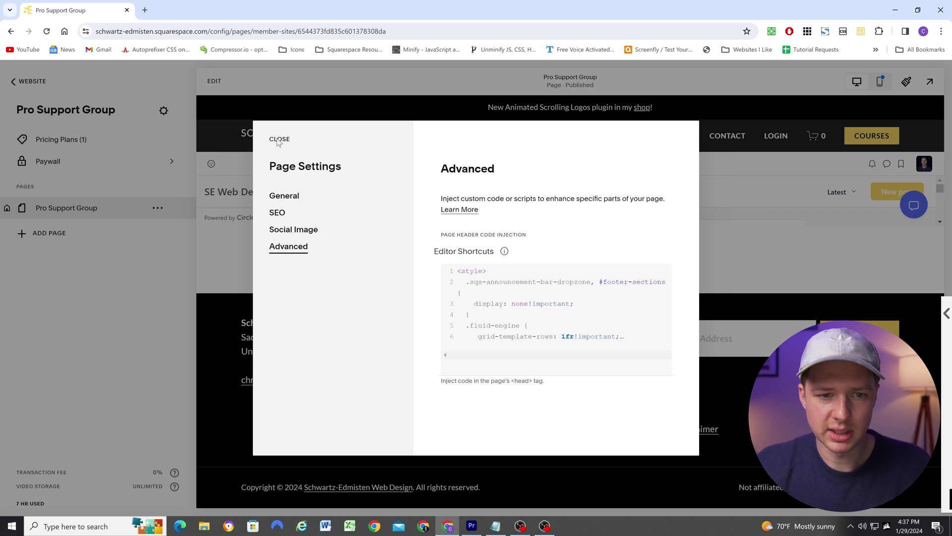
pyautogui.click(277, 140)
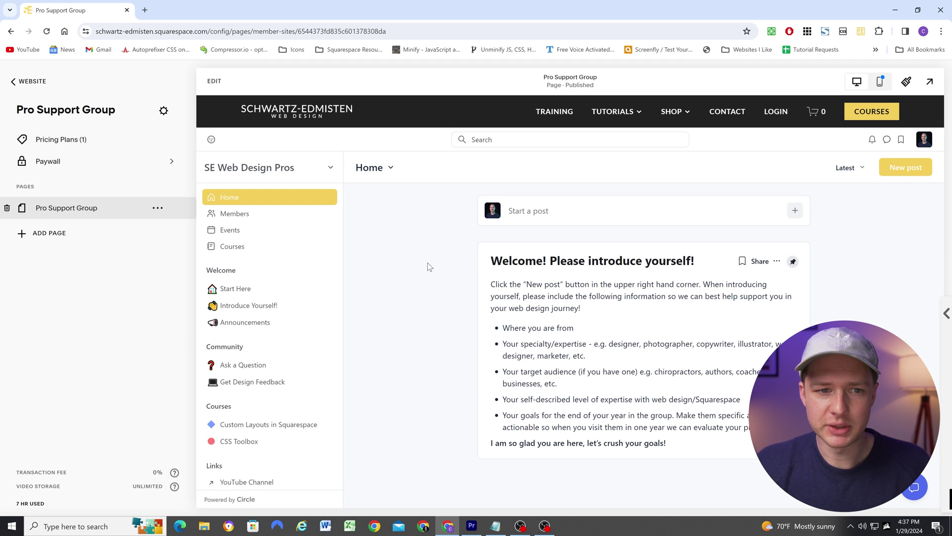
# Preview the Pro Support Group page at full width showing the embedded Circle feed
pyautogui.click(930, 81)
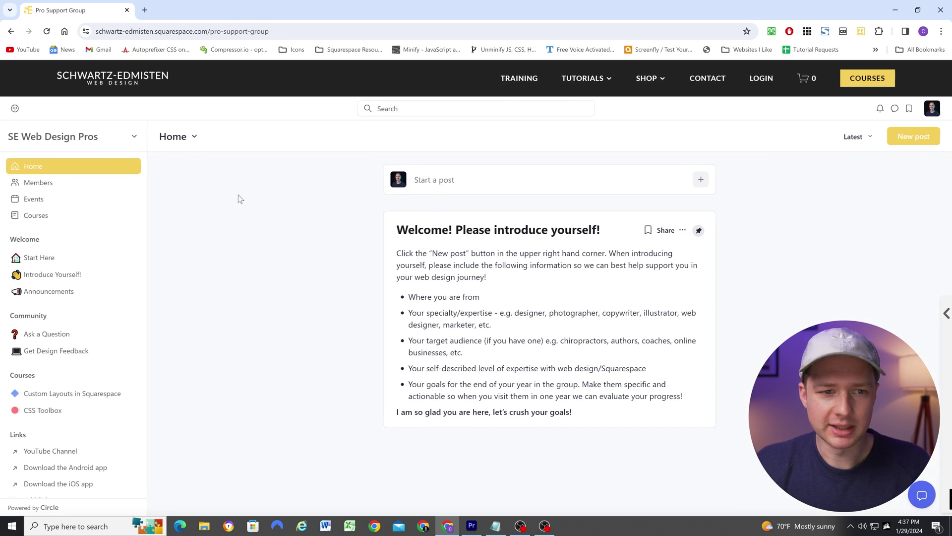
pyautogui.scroll(-1, 64, 210)
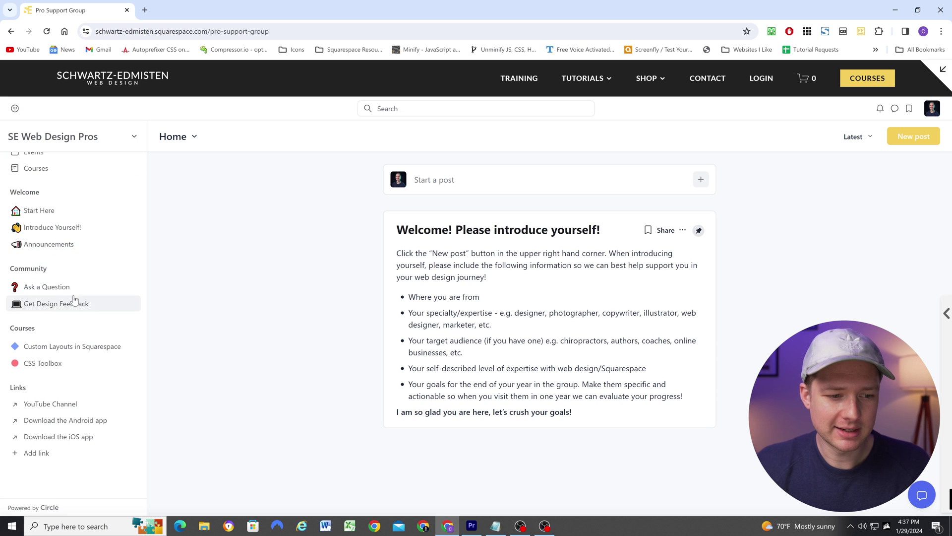
pyautogui.scroll(1, 72, 292)
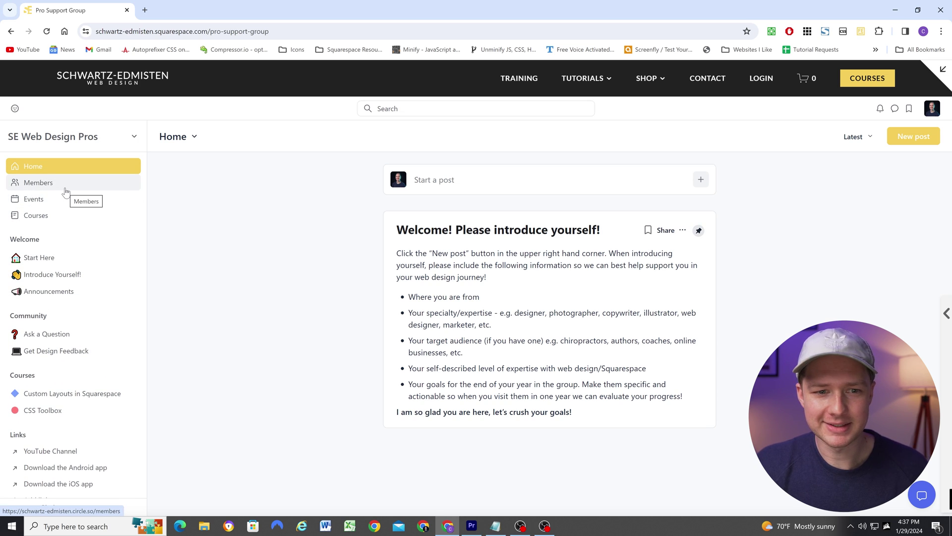
pyautogui.click(943, 69)
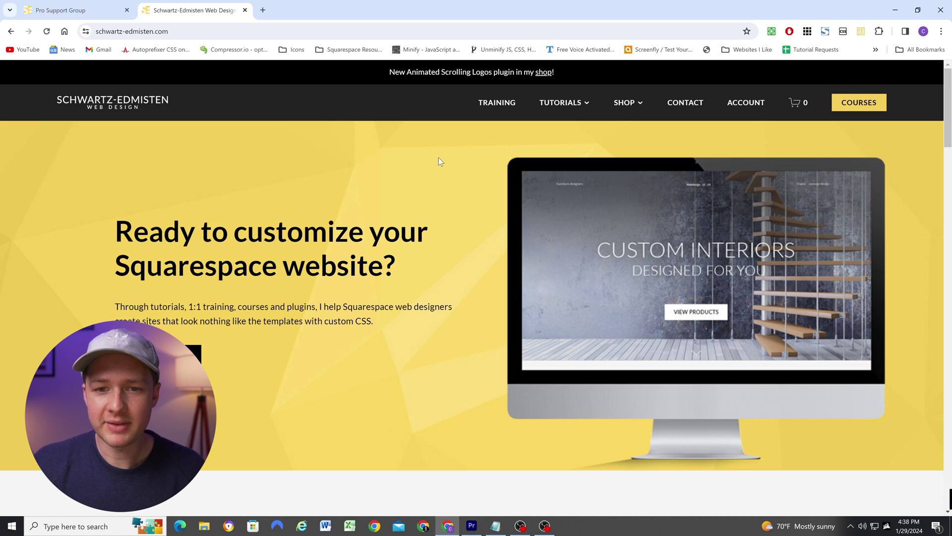
# From the live site's ACCOUNT panel, open Pro Support Group under Digital Products
pyautogui.click(749, 102)
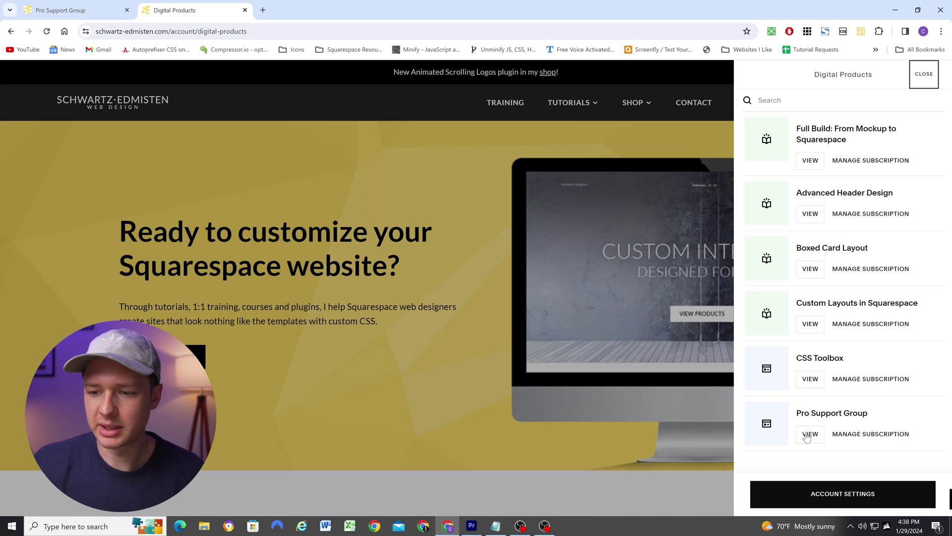
pyautogui.click(811, 434)
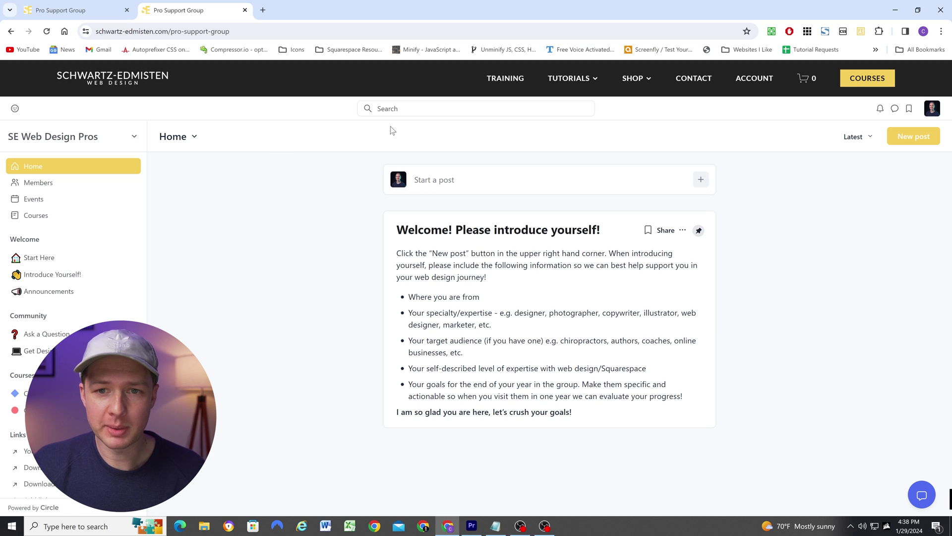
pyautogui.moveTo(571, 80)
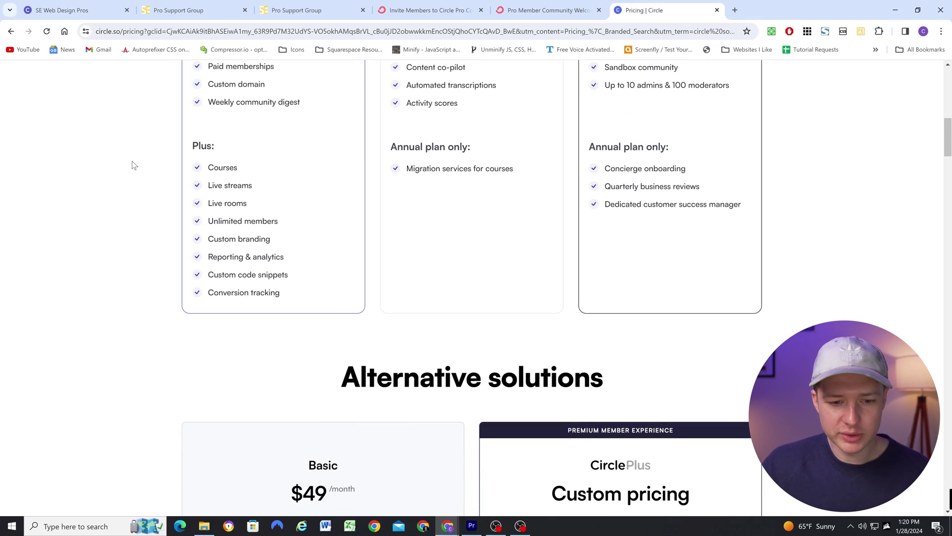
pyautogui.scroll(-5, 133, 165)
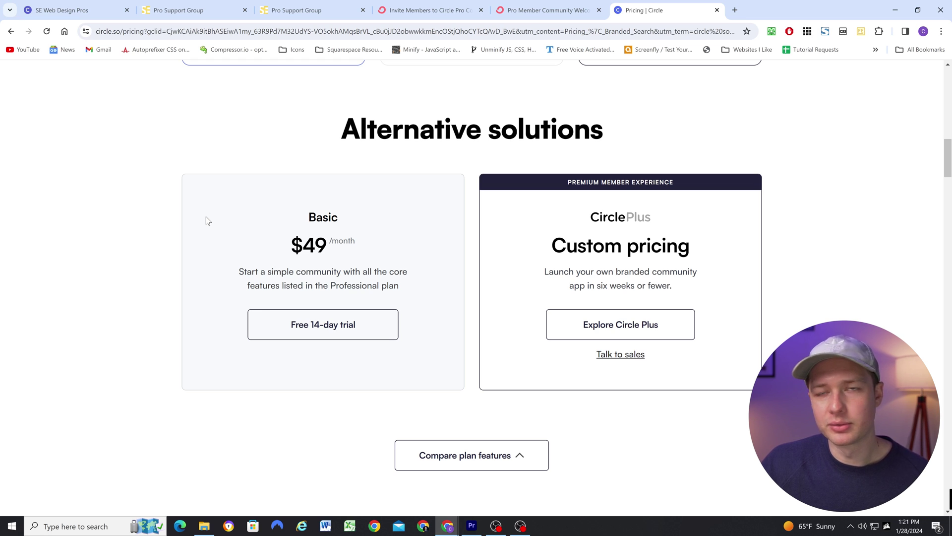
pyautogui.scroll(10, 153, 214)
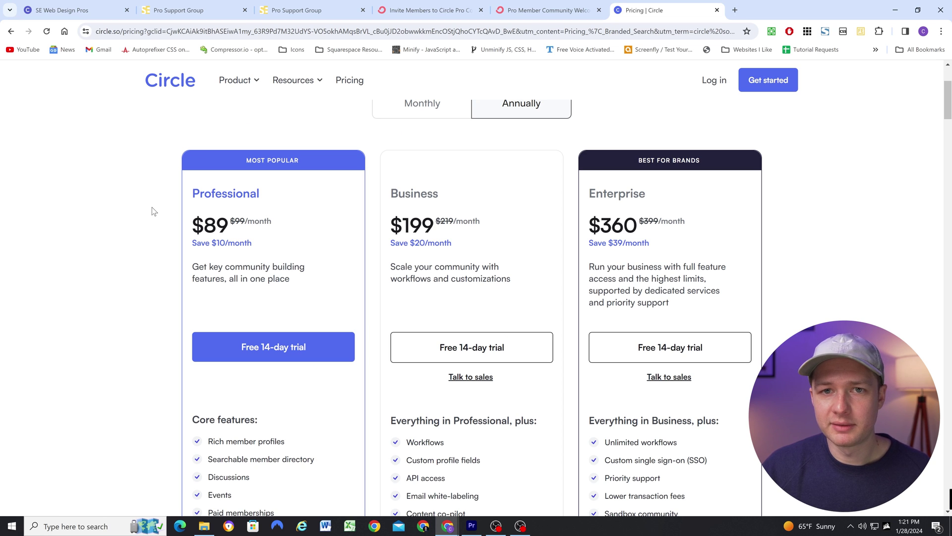
pyautogui.scroll(-6, 153, 211)
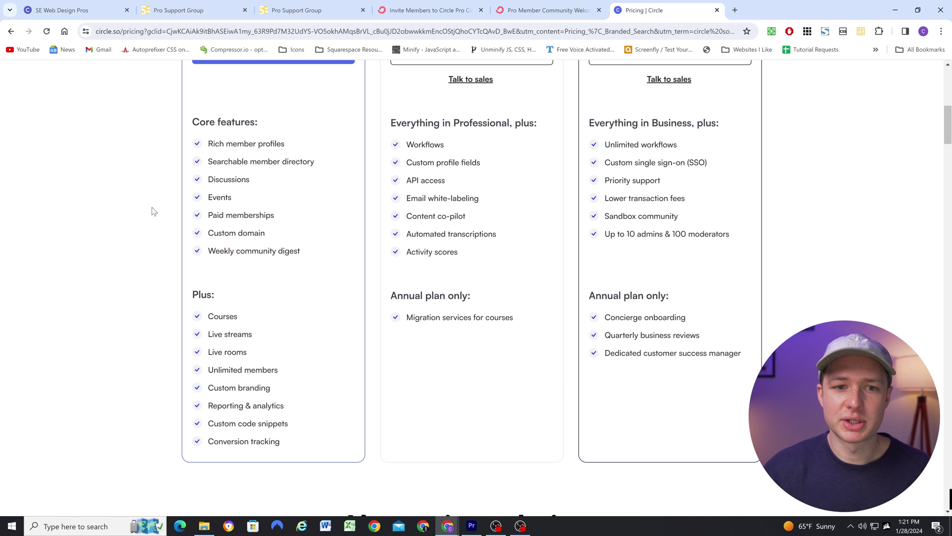
pyautogui.scroll(6, 153, 211)
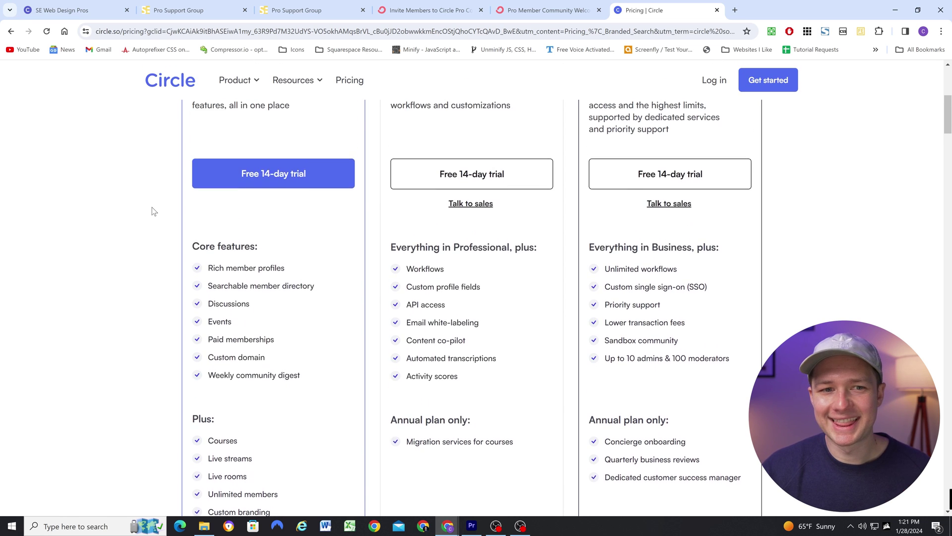